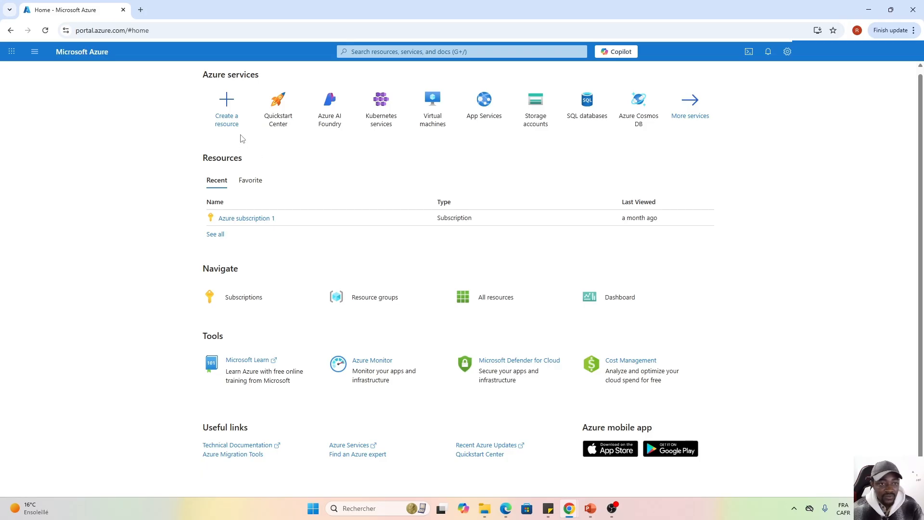
Start creating a new Azure resource and search the marketplace for FORTIGATE.
left_click(229, 102)
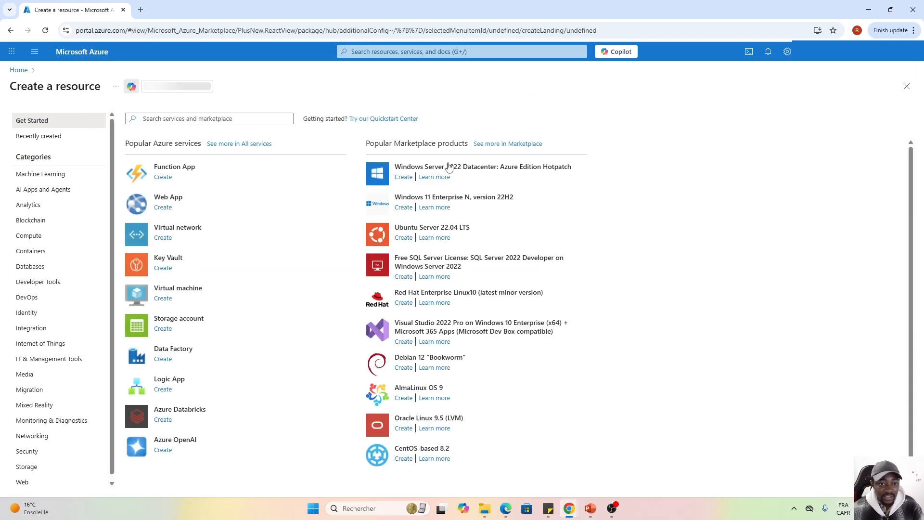
left_click(190, 117)
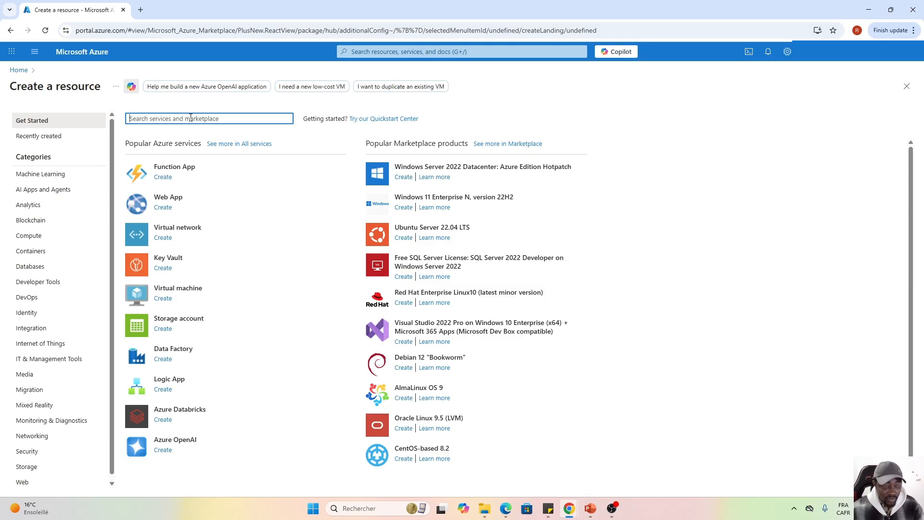
type("FORTIGATE")
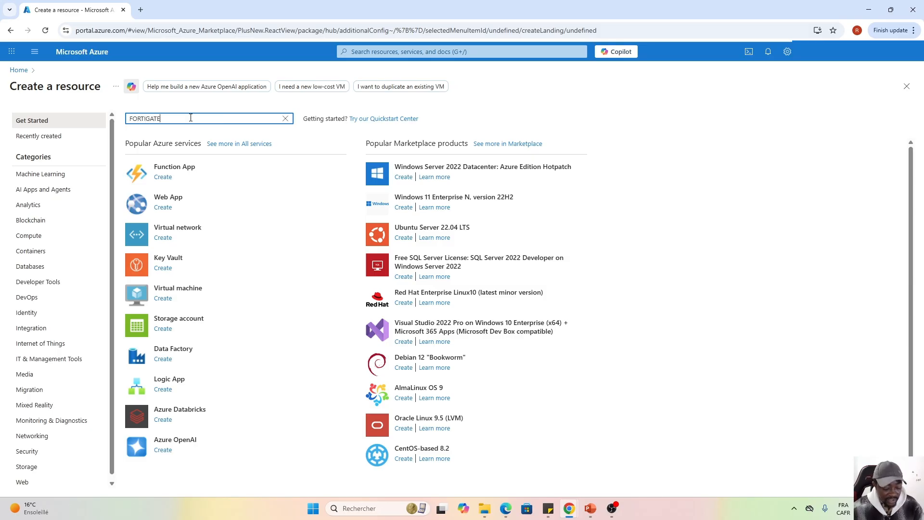
key("Return")
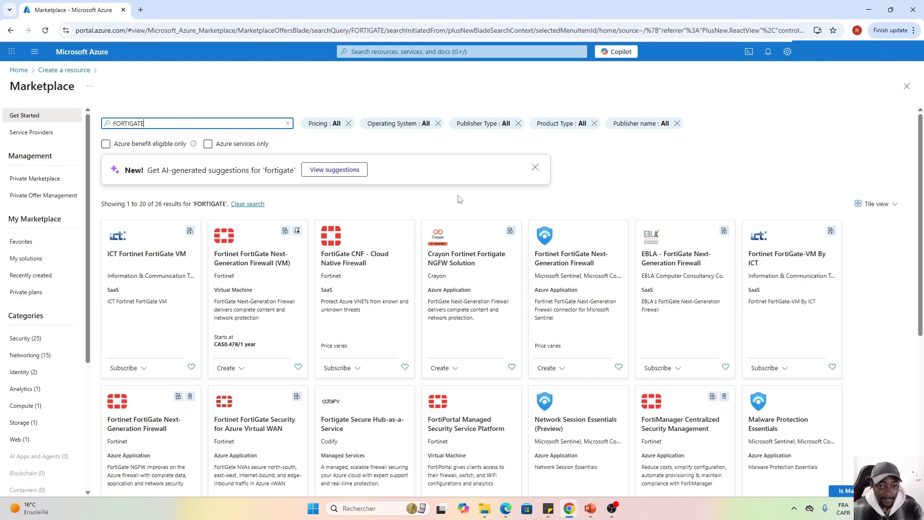
Start creating the Fortinet FortiGate Next-Generation Firewall Azure application with the Single VM option.
scroll(366, 207, "down", 3)
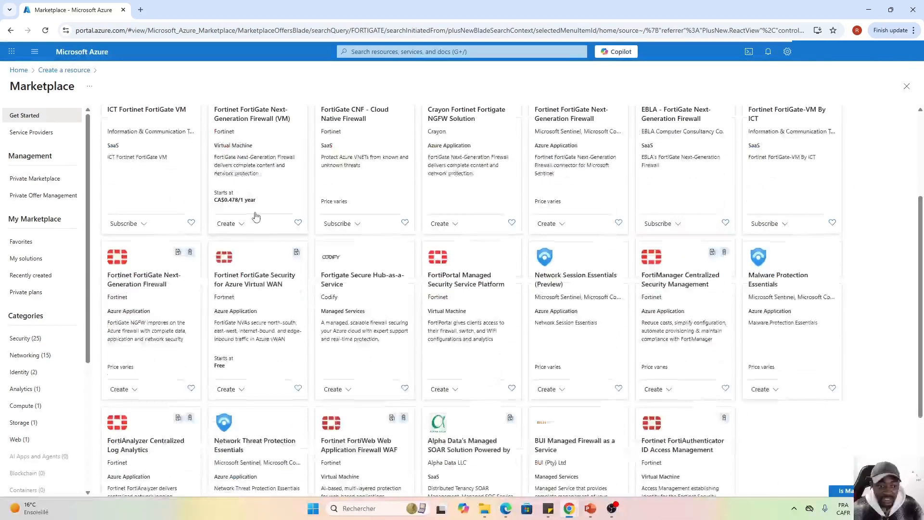
scroll(254, 212, "up", 1)
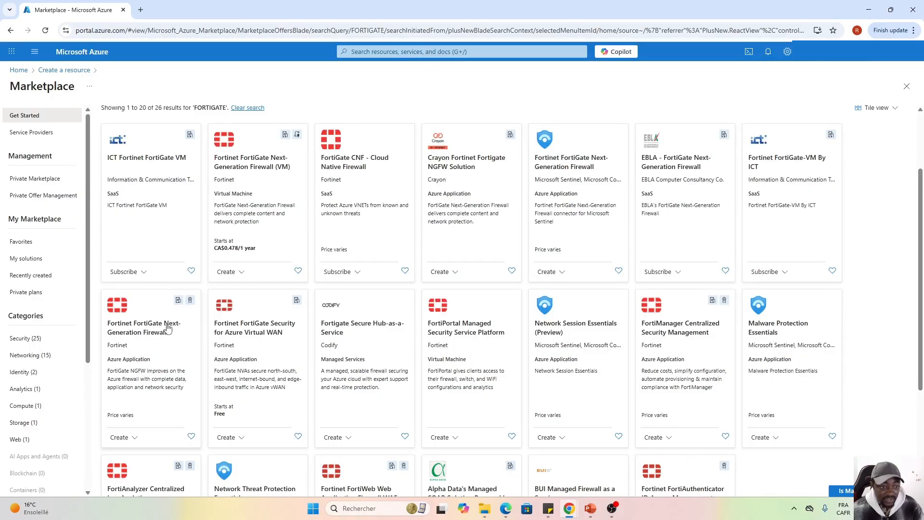
left_click(138, 441)
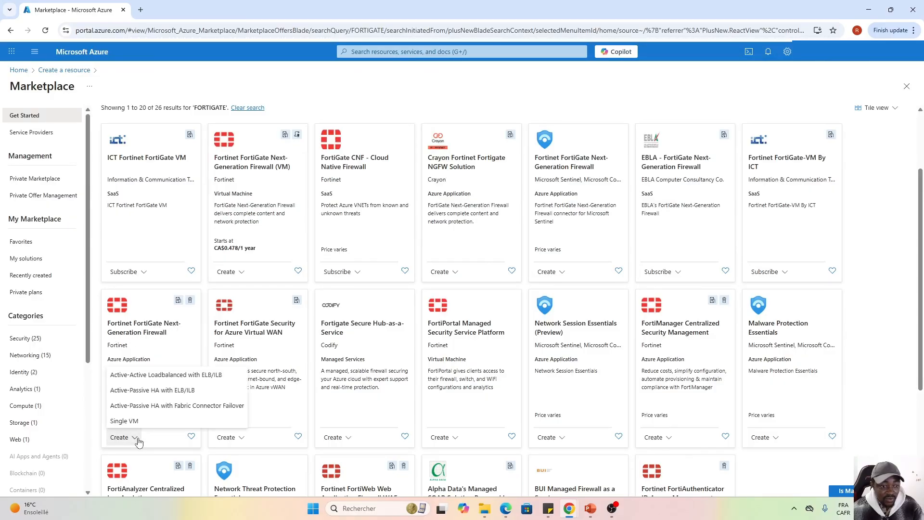
left_click(132, 424)
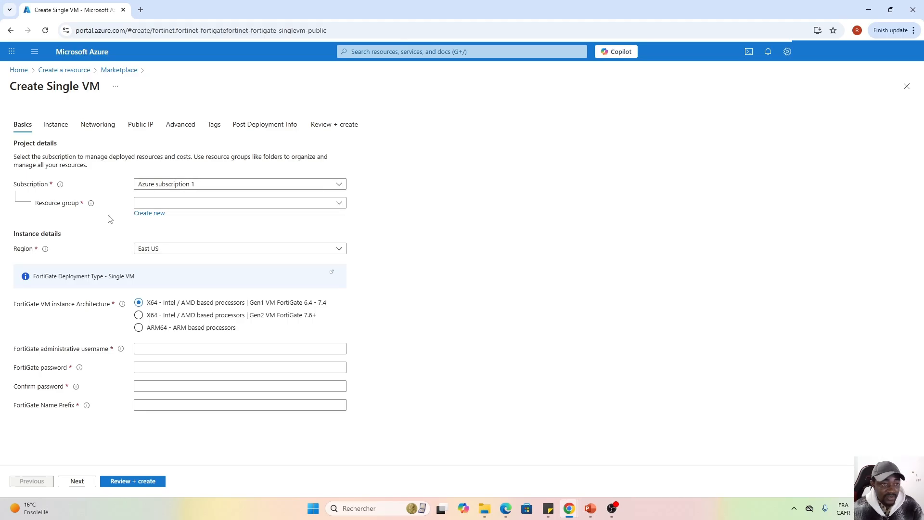
Create a new resource group named fgt-rg for the deployment.
left_click(149, 214)
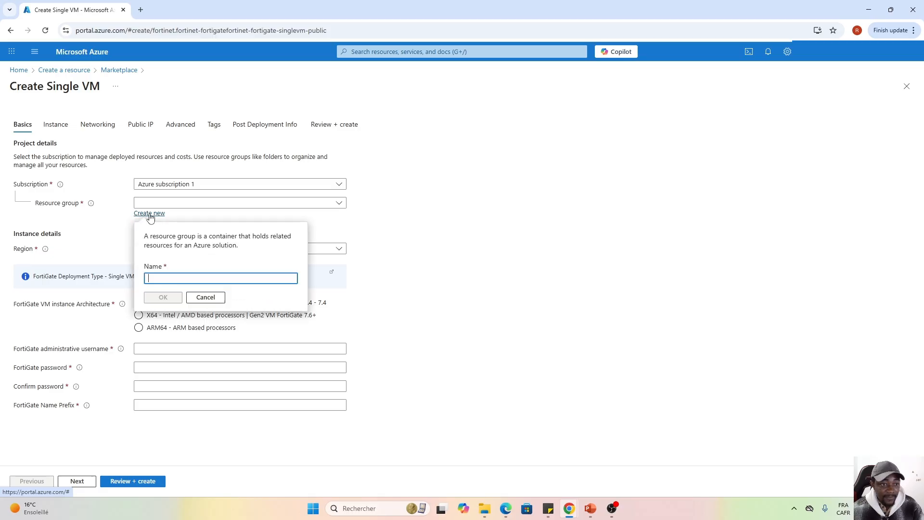
left_click(180, 276)
key("Caps_Lock")
key("Caps_Lock")
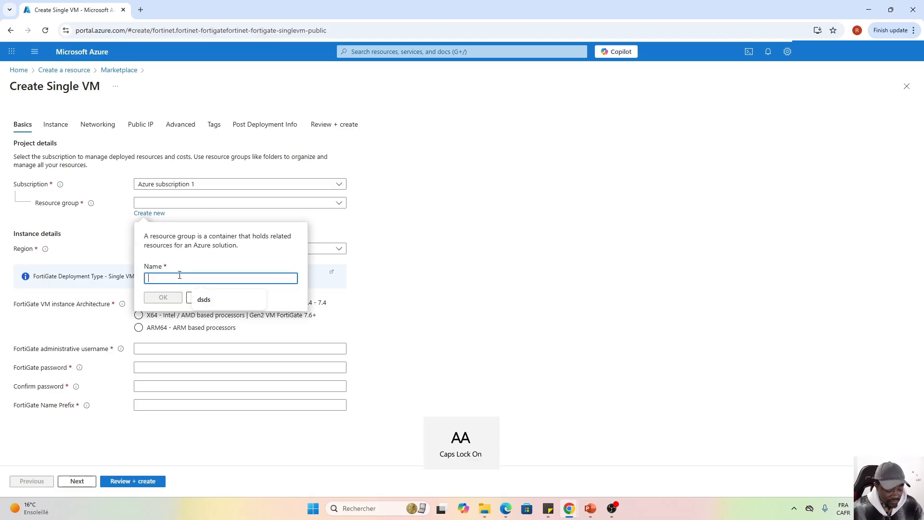
key("Caps_Lock")
type("fgt")
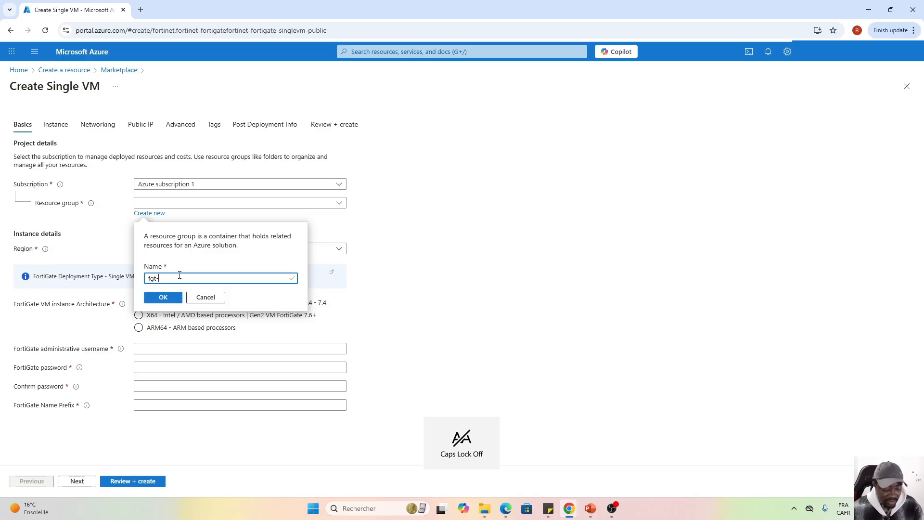
type("-rg")
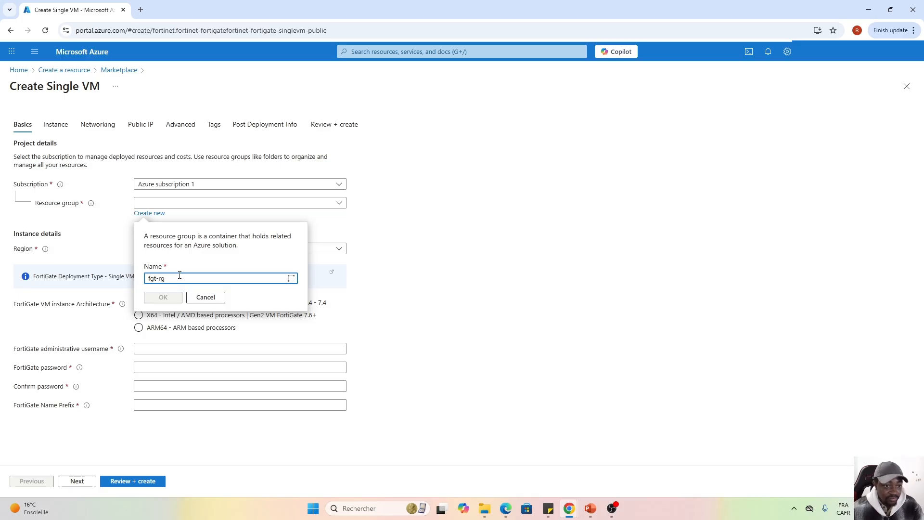
left_click(162, 298)
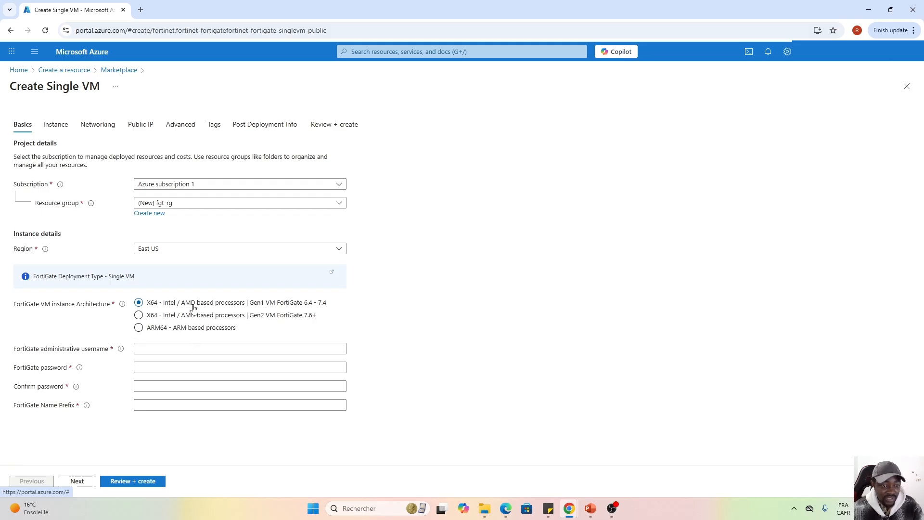
Set the FortiGate administrative username to FortiUser.
left_click(190, 349)
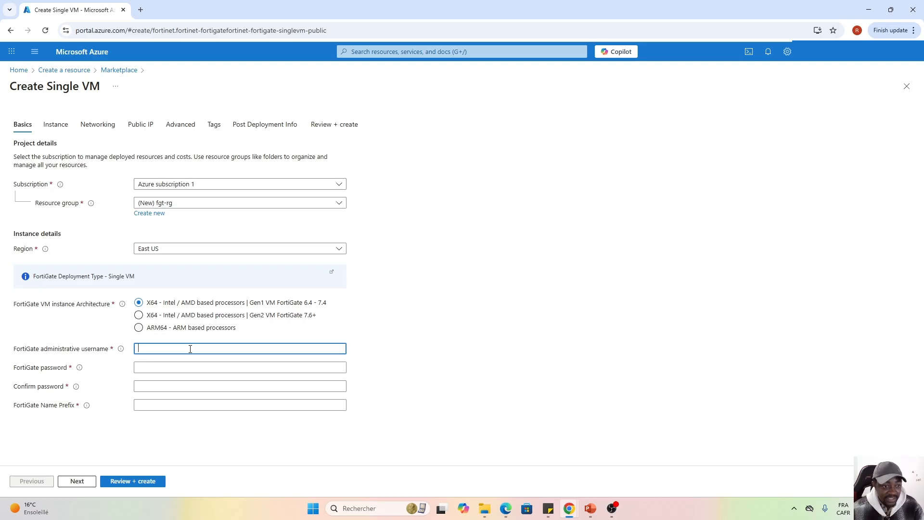
key("Caps_Lock")
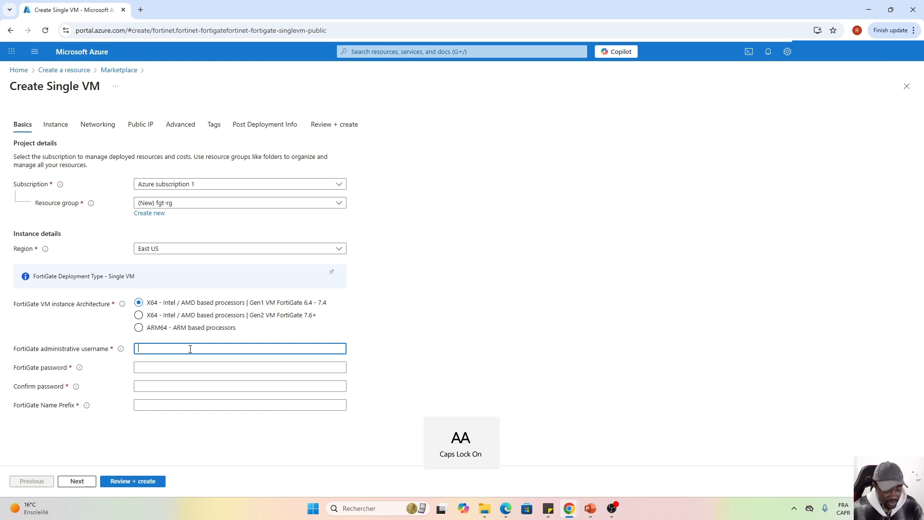
type("F")
key("Caps_Lock")
type("orti")
key("Caps_Lock")
type("User")
key("Caps_Lock")
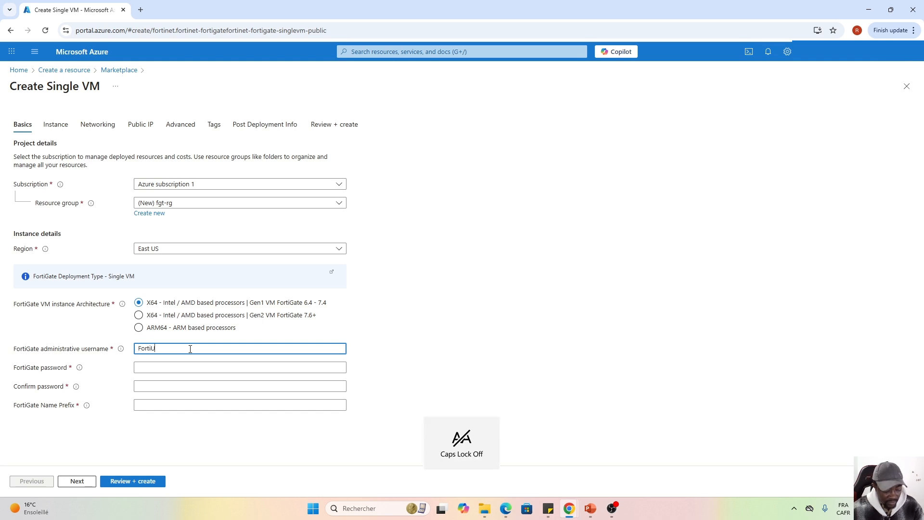
Enter the FortiGate administrator password in the FortiGate password field.
key("Tab")
key("Caps_Lock")
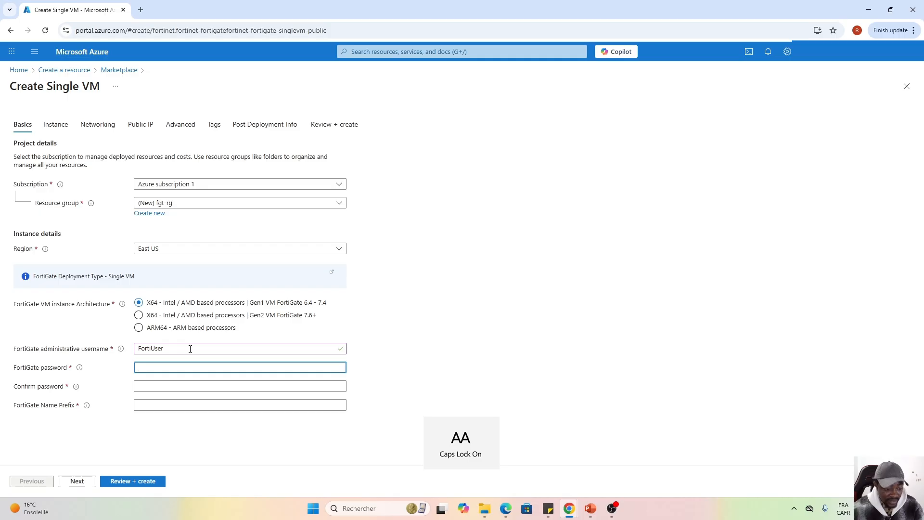
type("•")
key("Caps_Lock")
type("••")
key("Caps_Lock")
type("•")
key("Caps_Lock")
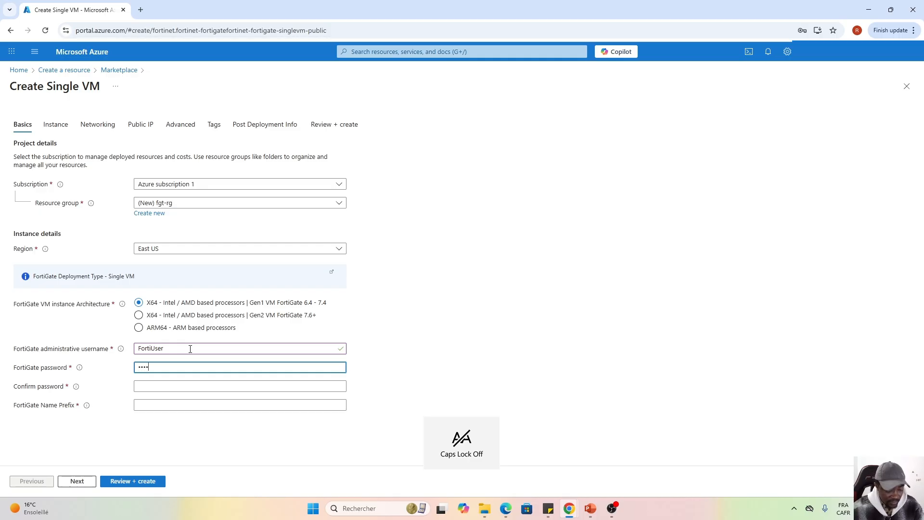
type("••")
key("Caps_Lock")
key("Caps_Lock")
type("•••")
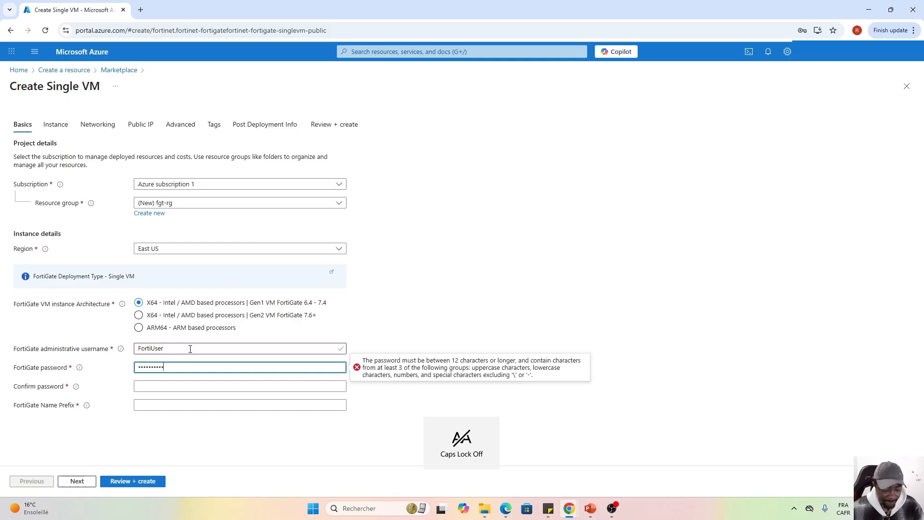
type("•")
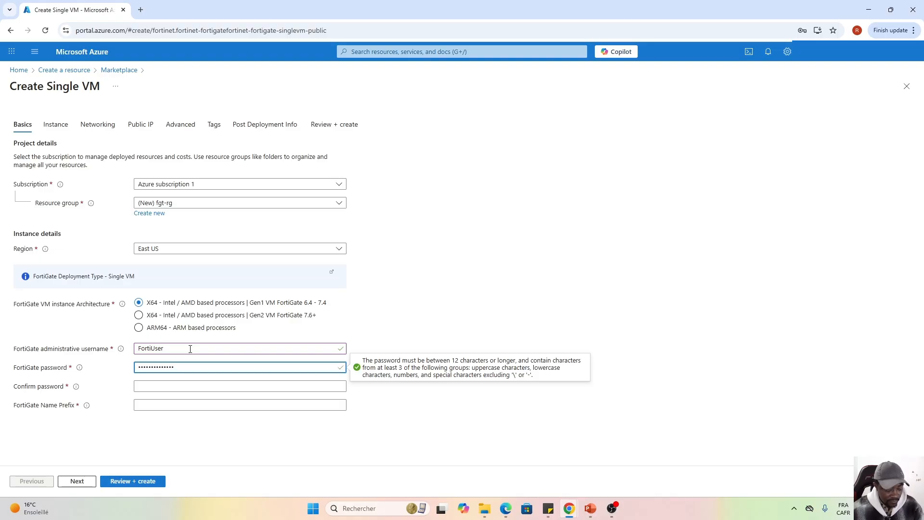
Enter the same administrator password again in the Confirm password field.
key("Tab")
key("Caps_Lock")
type("•")
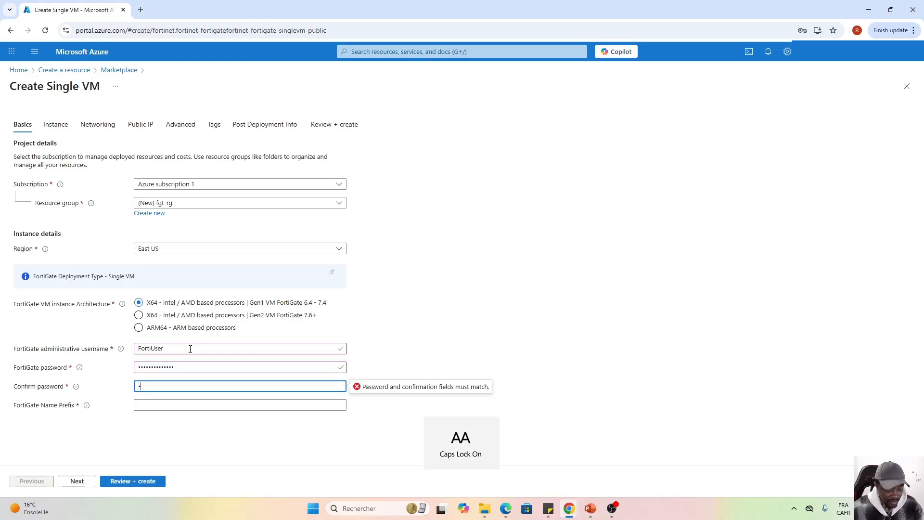
key("Caps_Lock")
type("••")
key("Caps_Lock")
type("•")
key("Caps_Lock")
type("•••")
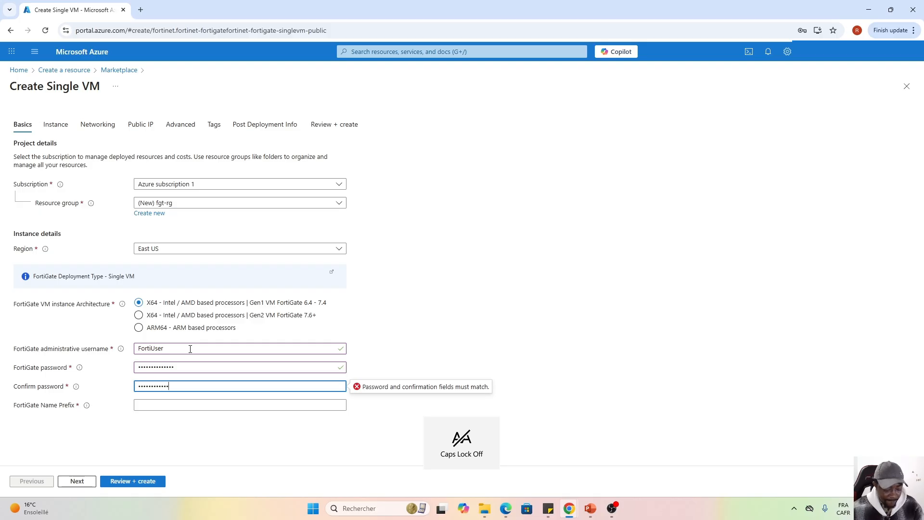
type("••")
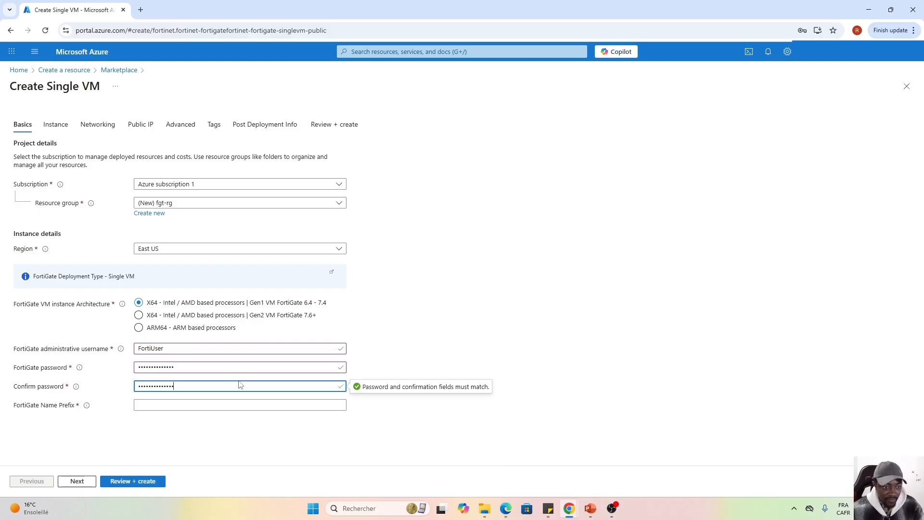
Set the FortiGate Name Prefix to FTG.
left_click(174, 406)
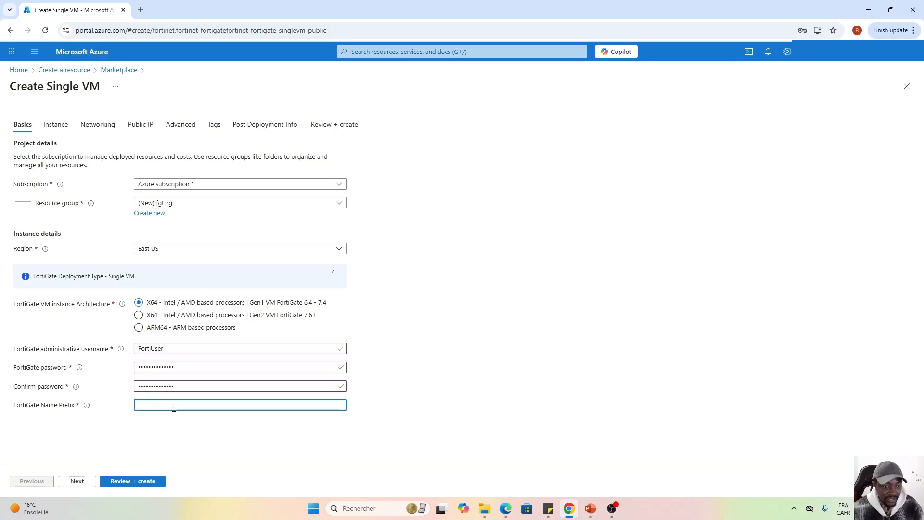
key("Caps_Lock")
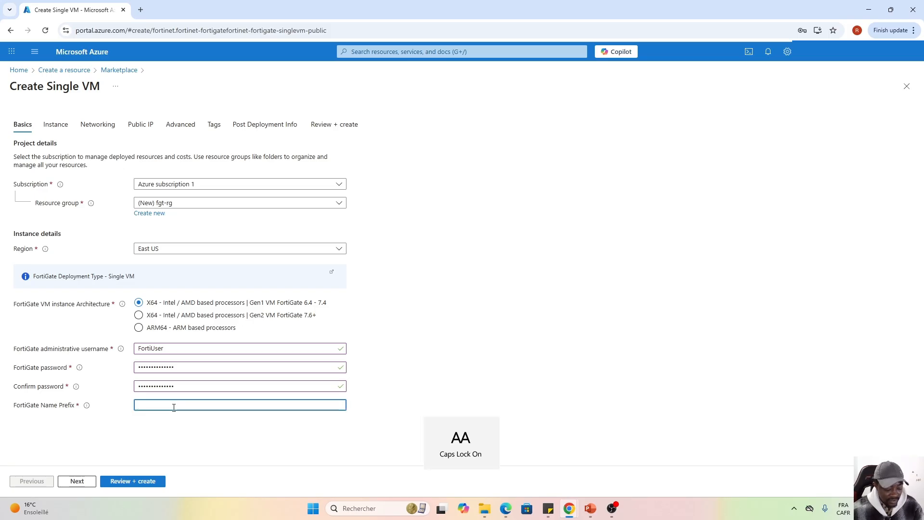
type("FTG")
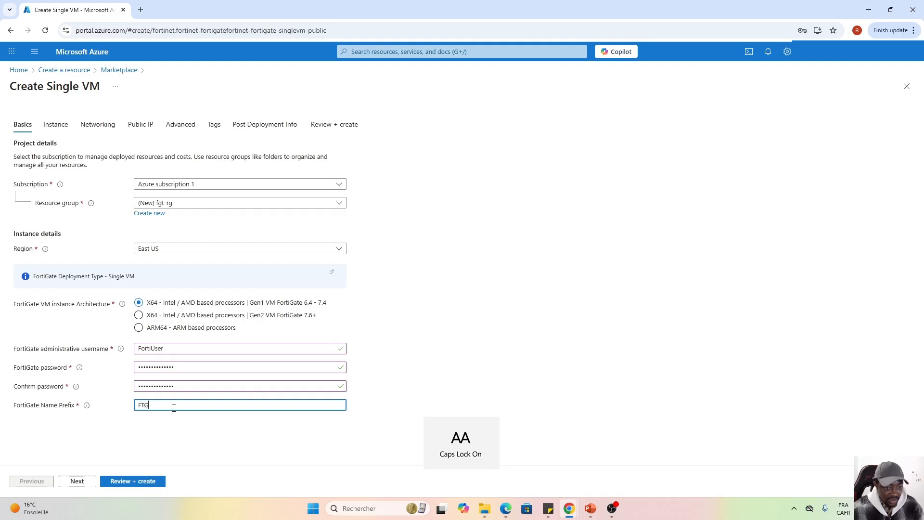
left_click(219, 448)
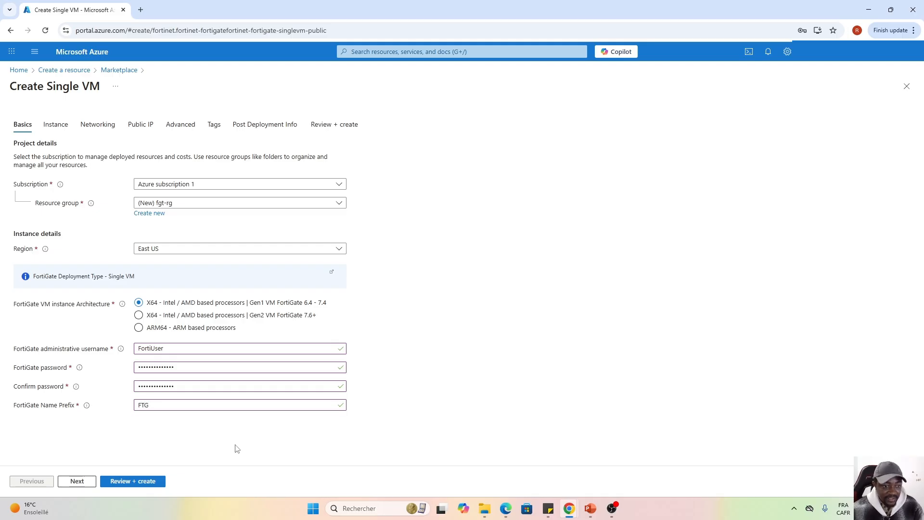
Proceed to the instance settings and choose Bring Your Own License or FortiFlex as the FortiGate-VM license type.
left_click(77, 481)
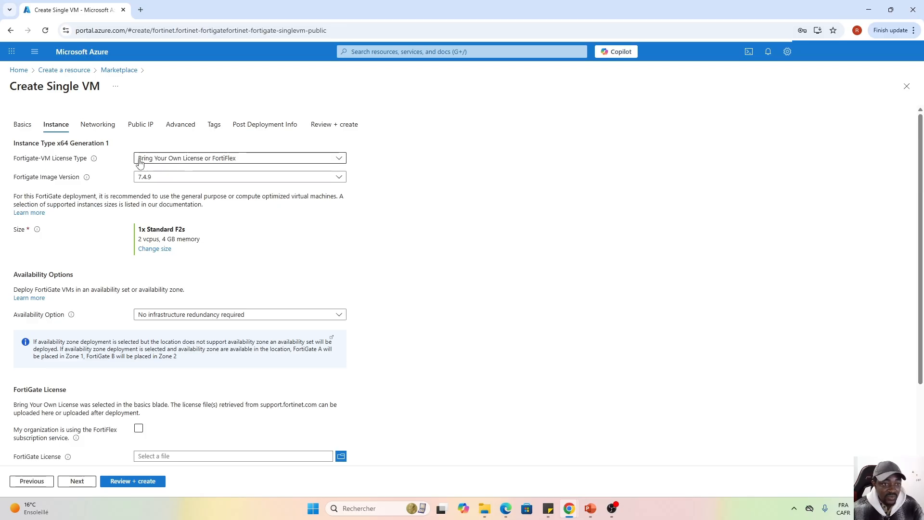
left_click(228, 162)
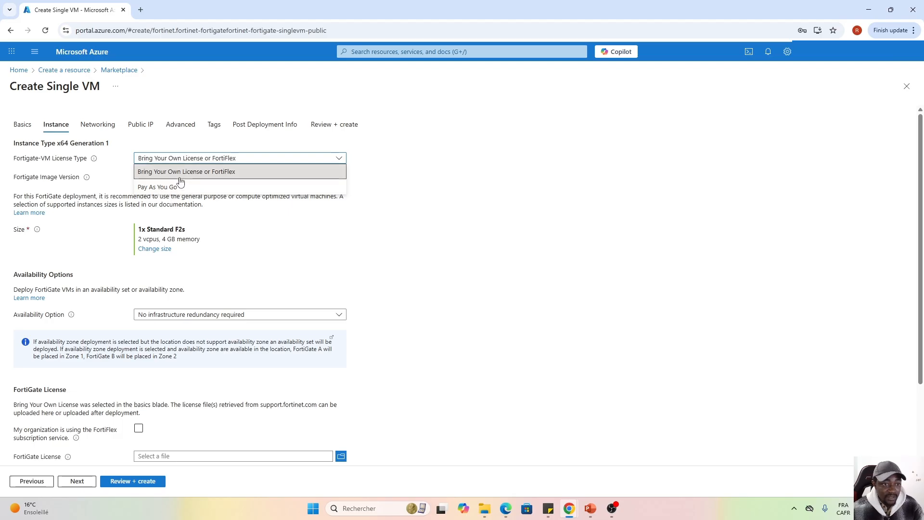
left_click(149, 174)
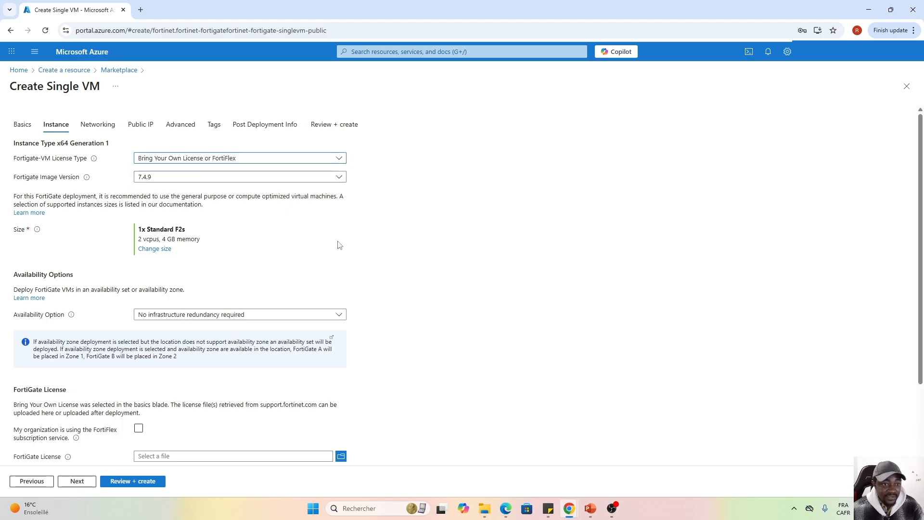
Decline permanently the browser's offer to save the FortiGate login credentials.
scroll(367, 242, "down", 2)
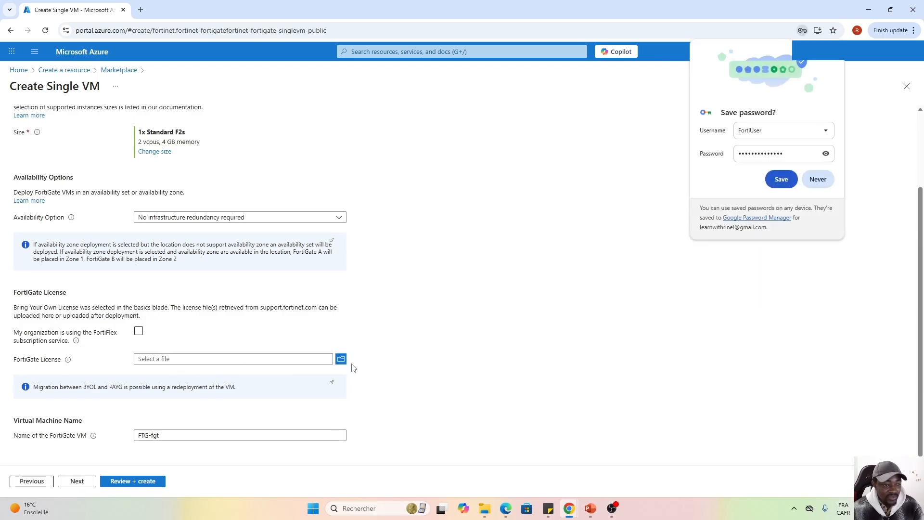
left_click(818, 179)
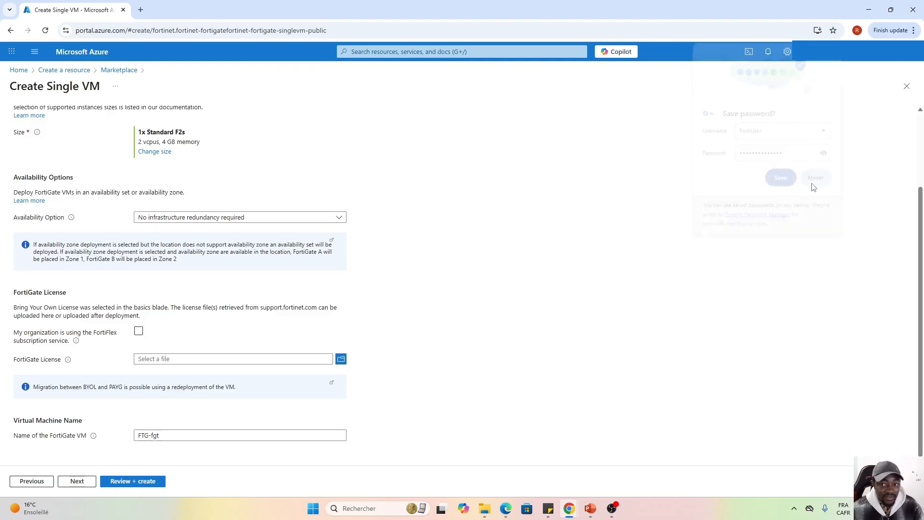
Set the FortiGate image version to 7.0.17.
scroll(231, 174, "up", 2)
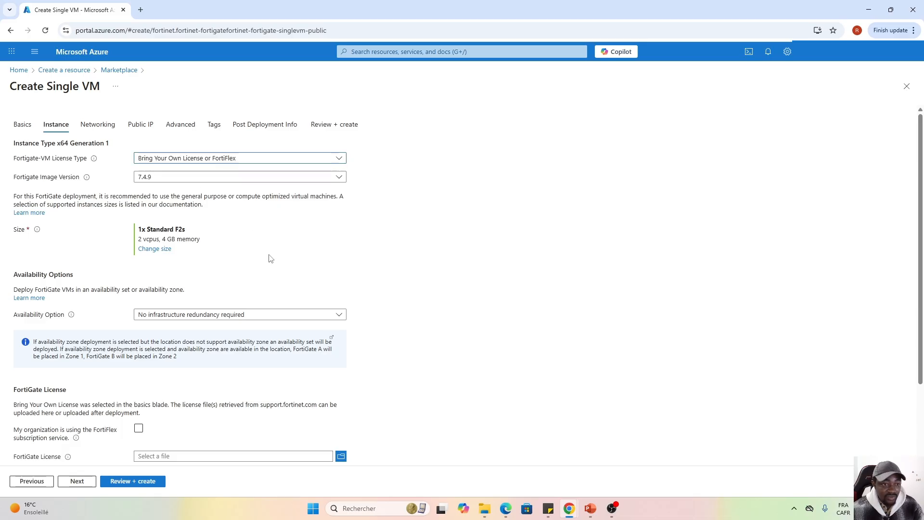
left_click(341, 178)
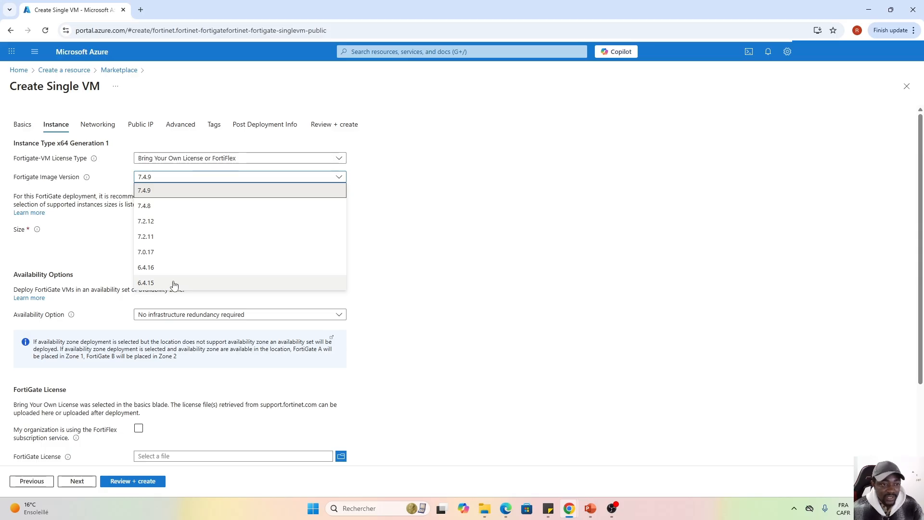
left_click(159, 254)
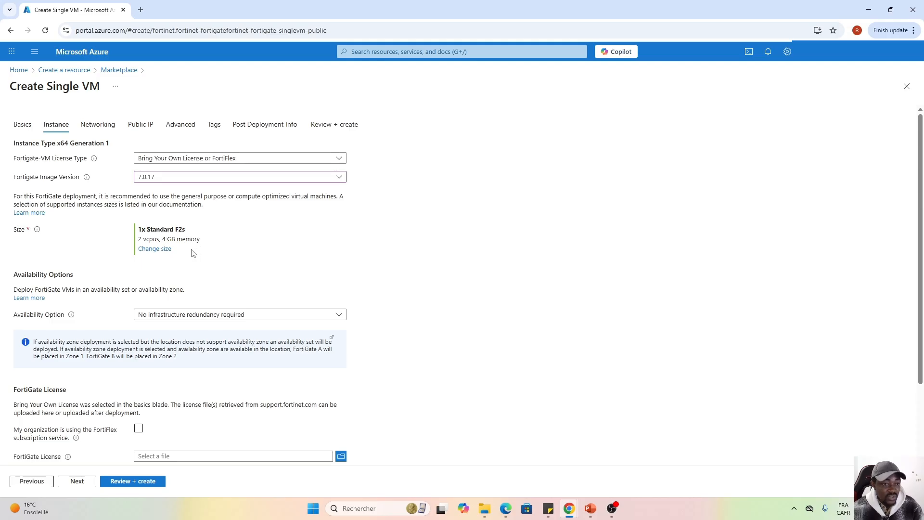
Check the available VM sizes while keeping Standard F2s, and choose No infrastructure redundancy required as the availability option.
left_click(159, 250)
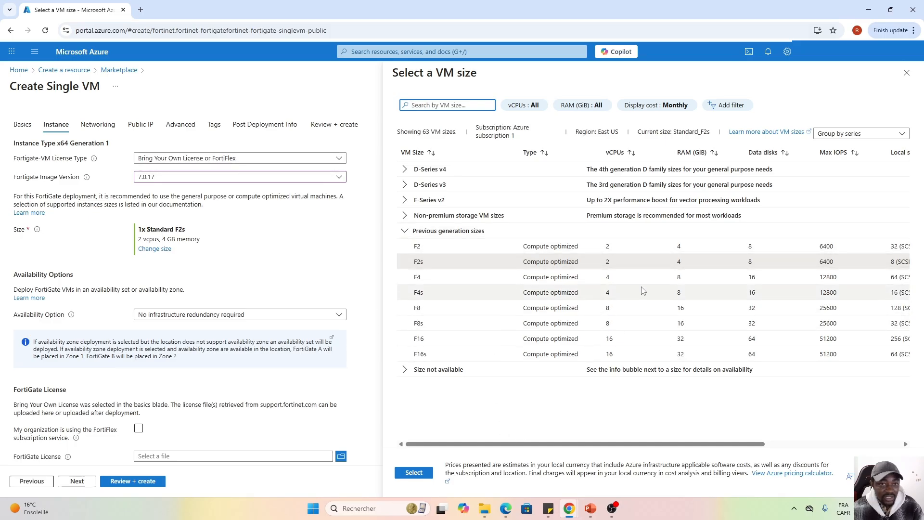
left_click(907, 74)
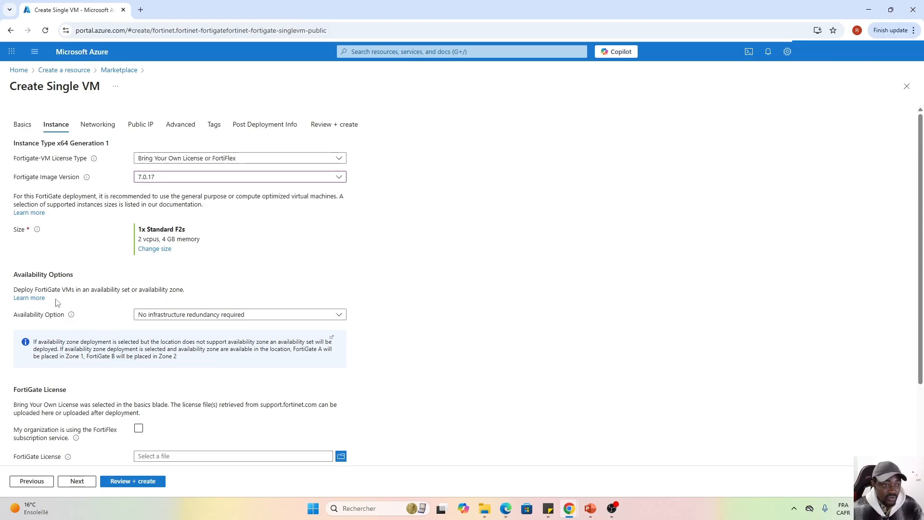
left_click(209, 315)
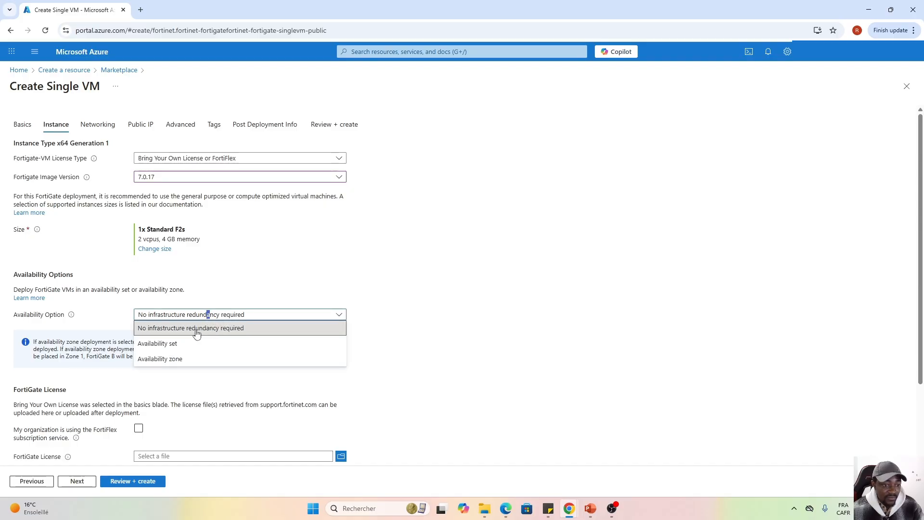
left_click(191, 330)
scroll(233, 323, "down", 2)
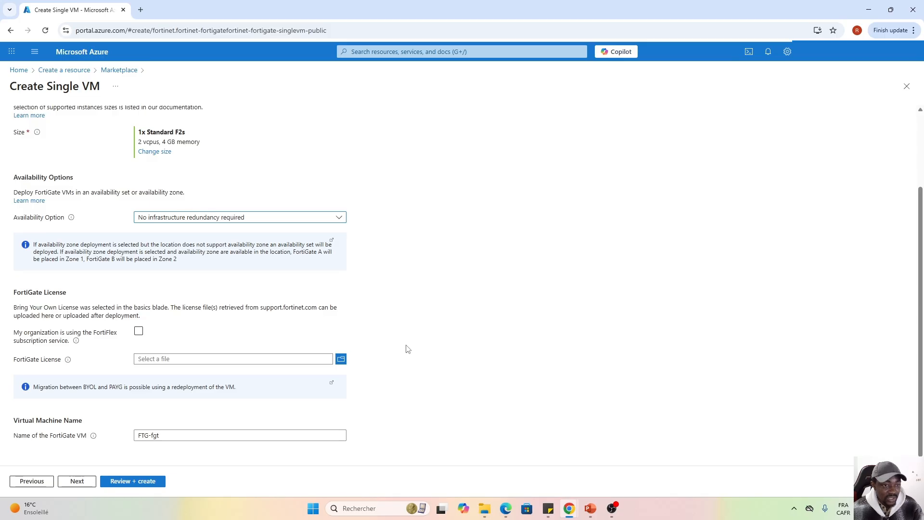
scroll(379, 365, "up", 3)
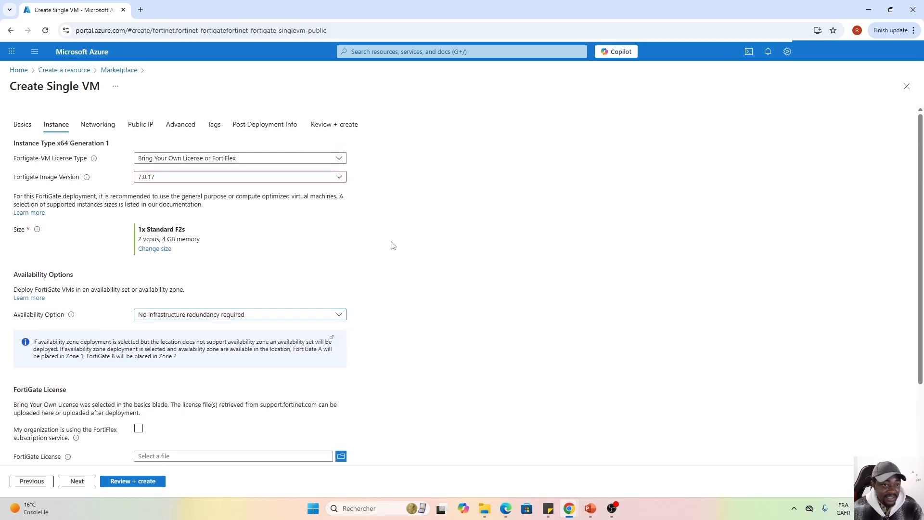
Compare the FortiGate License section under the Pay As You Go license type, and restore Bring Your Own License or FortiFlex.
left_click(338, 158)
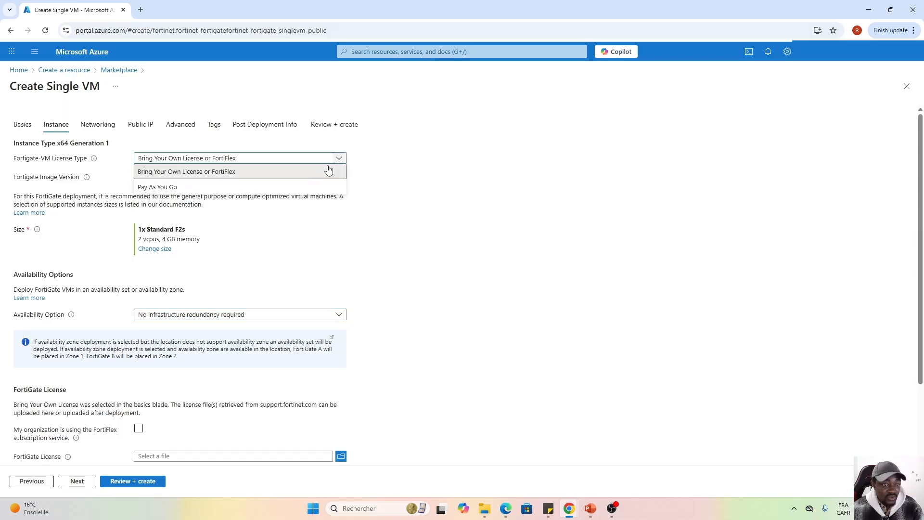
left_click(206, 189)
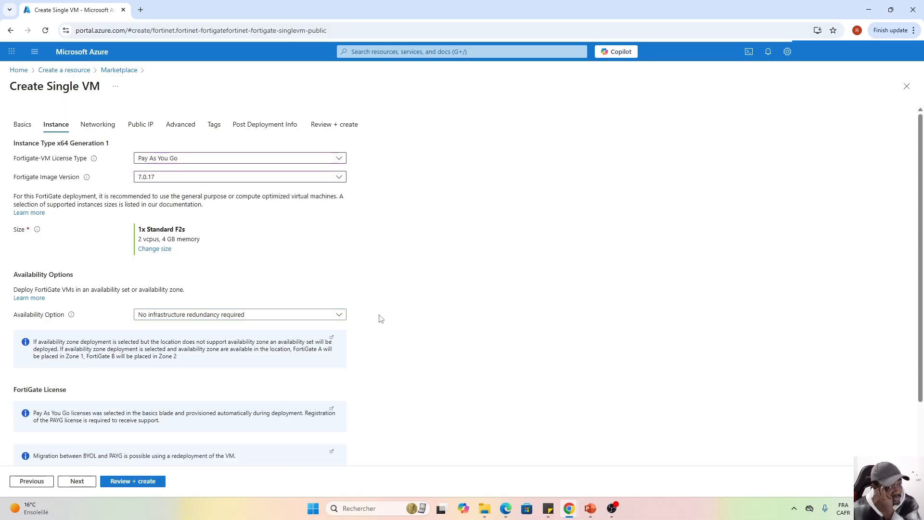
scroll(385, 317, "down", 1)
scroll(384, 320, "up", 1)
scroll(391, 322, "down", 2)
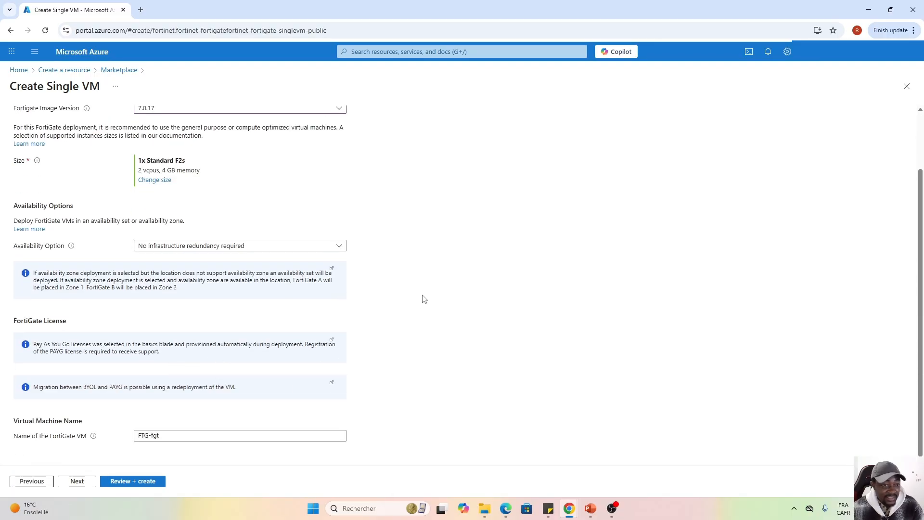
scroll(423, 299, "up", 3)
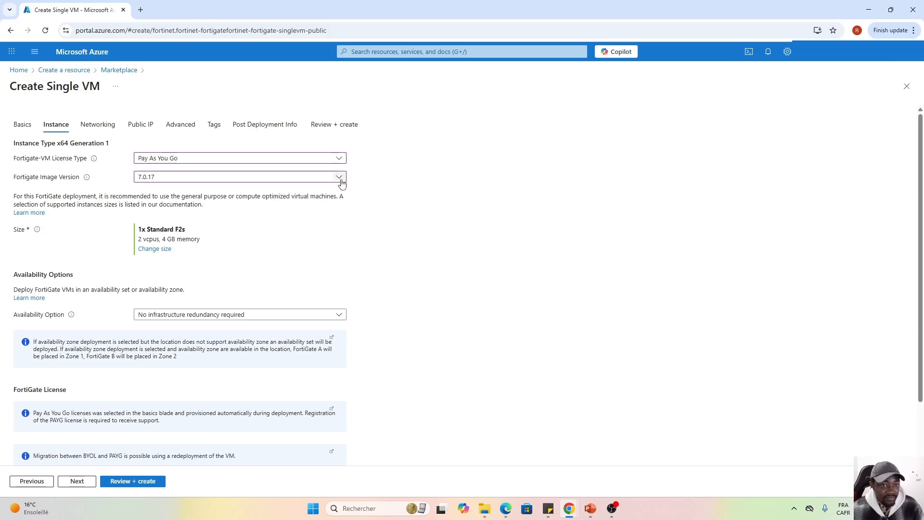
left_click(342, 159)
left_click(340, 172)
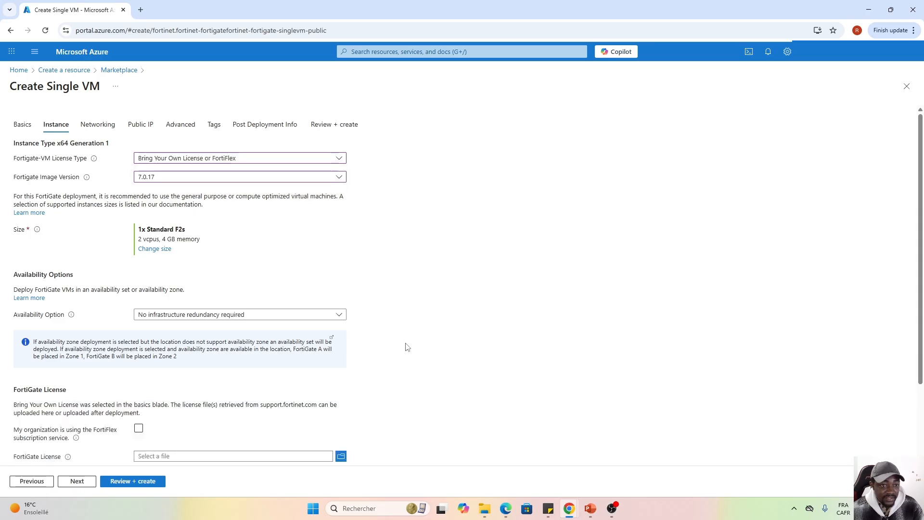
In the networking settings, review and save the FTG-vnet virtual network configuration, and disable Accelerated Networking.
scroll(419, 332, "down", 2)
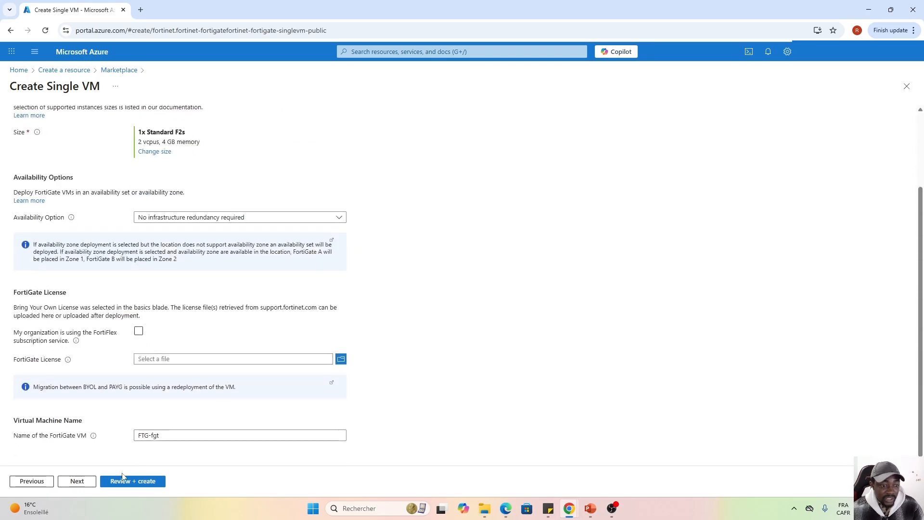
left_click(76, 481)
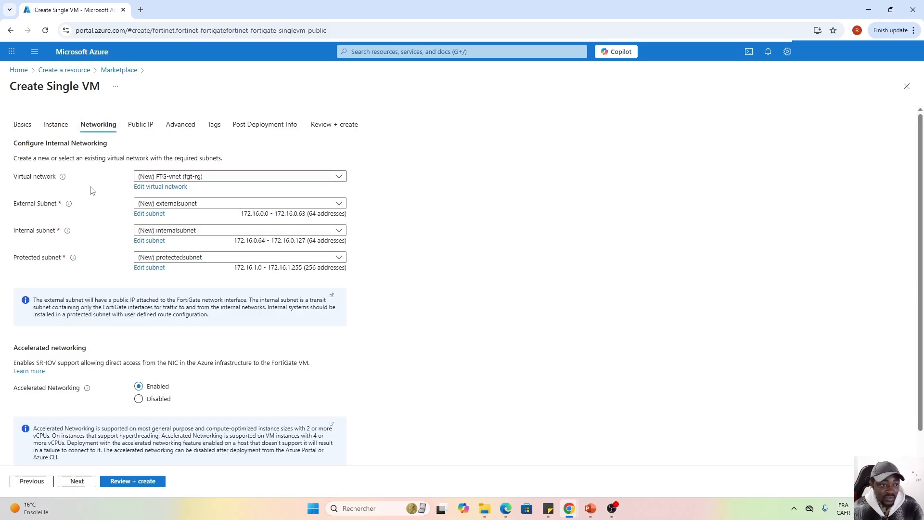
left_click(166, 187)
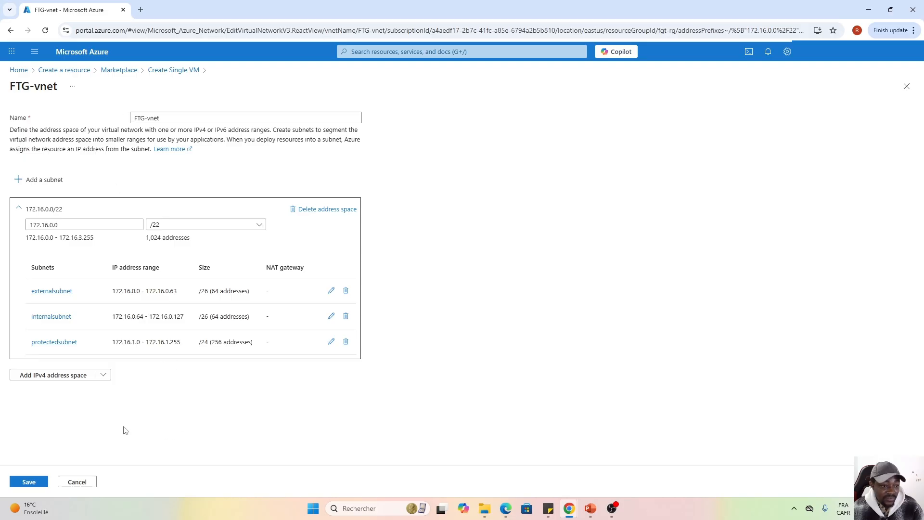
left_click(28, 482)
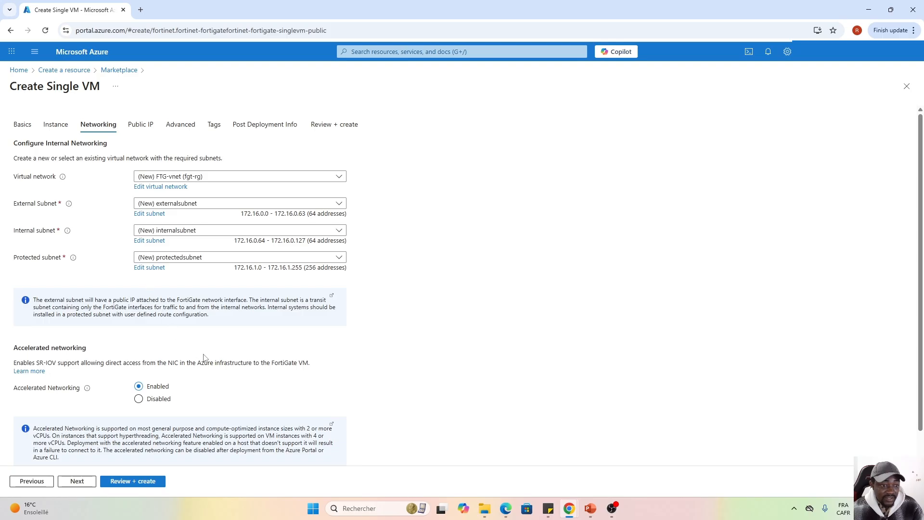
scroll(227, 368, "down", 1)
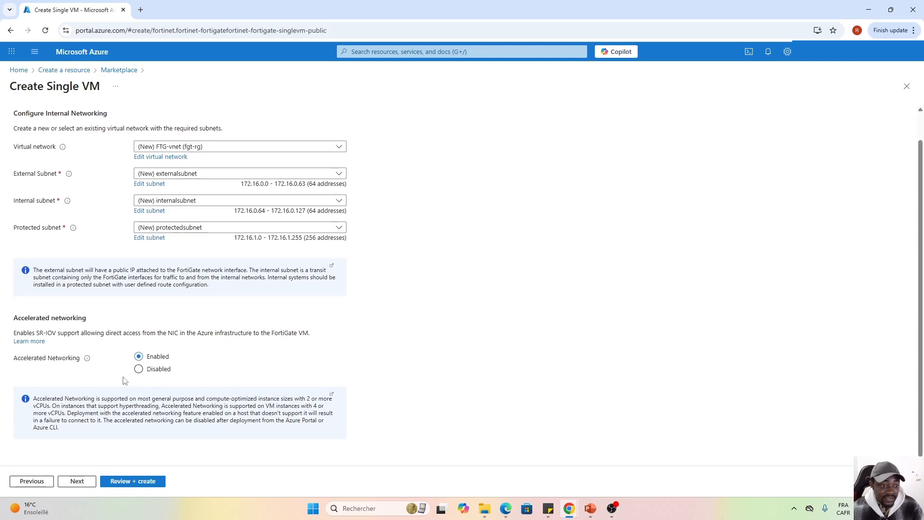
left_click(138, 369)
In the public IP settings, create the FTG-fgt-pip address with the Basic SKU and Static assignment.
left_click(77, 481)
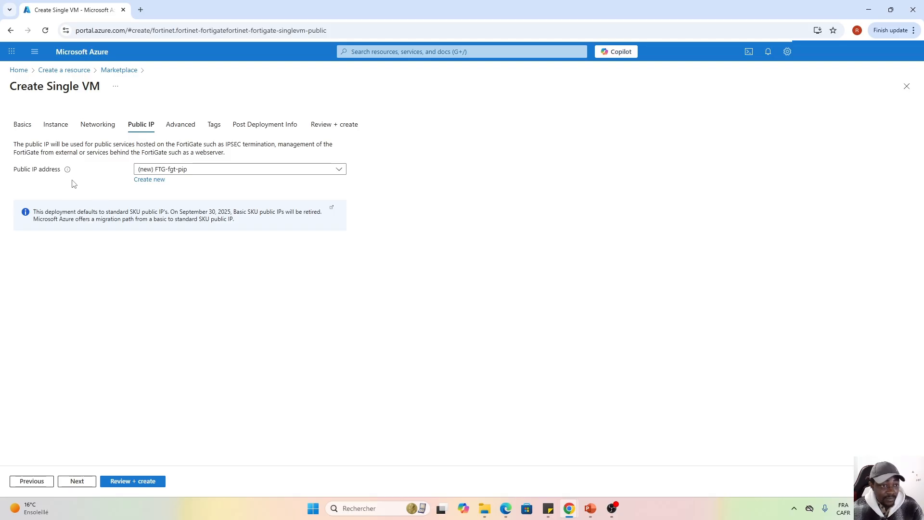
left_click(148, 180)
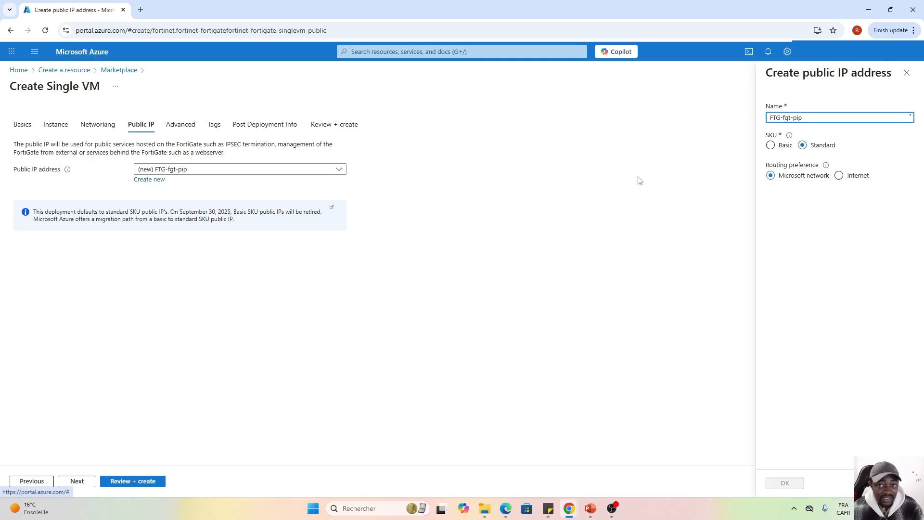
left_click(770, 146)
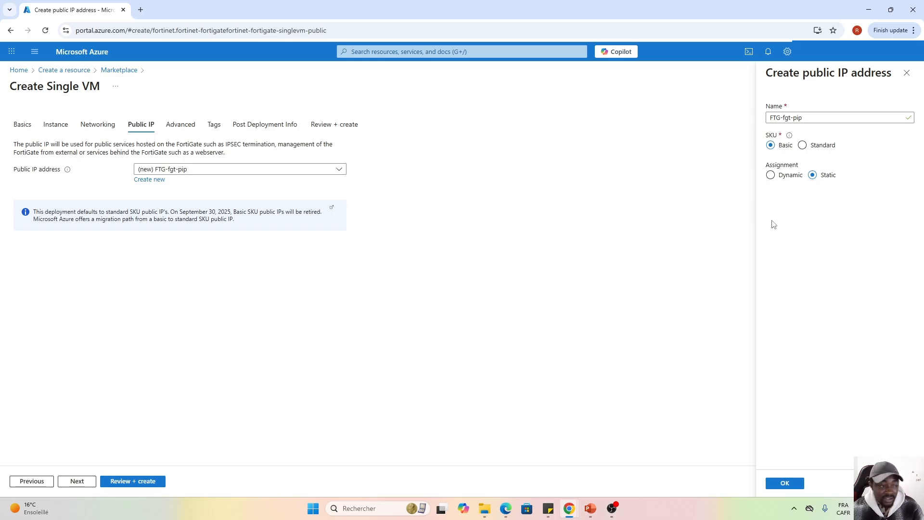
left_click(785, 483)
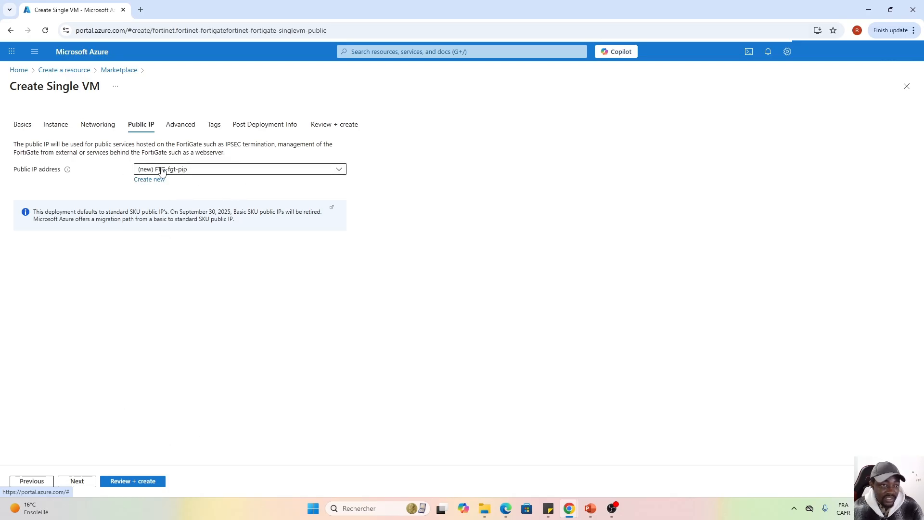
In the advanced settings, set both Connect to FortiManager and Enable Serial Console to no.
left_click(76, 481)
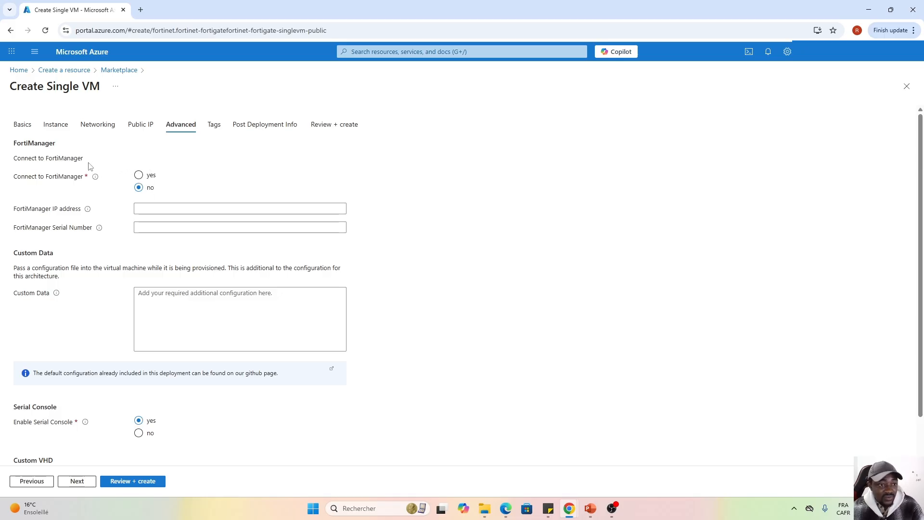
left_click(138, 176)
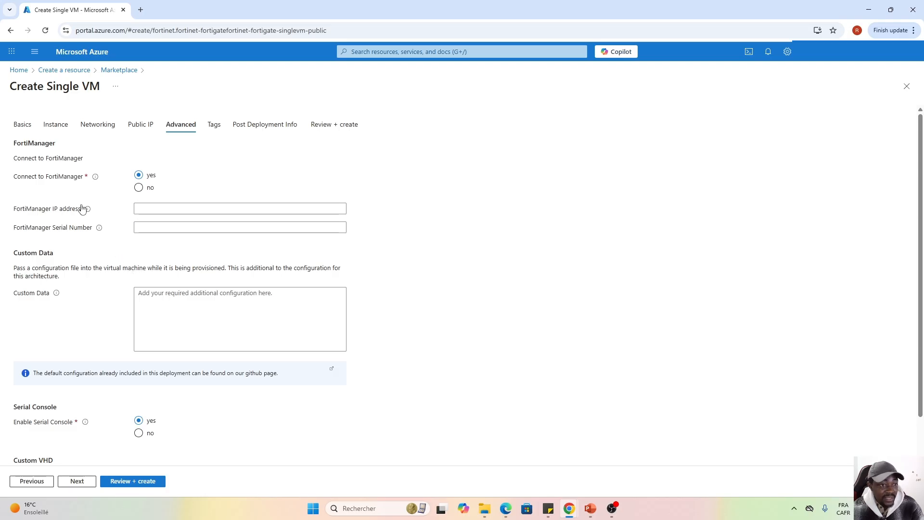
left_click(139, 188)
scroll(205, 381, "down", 1)
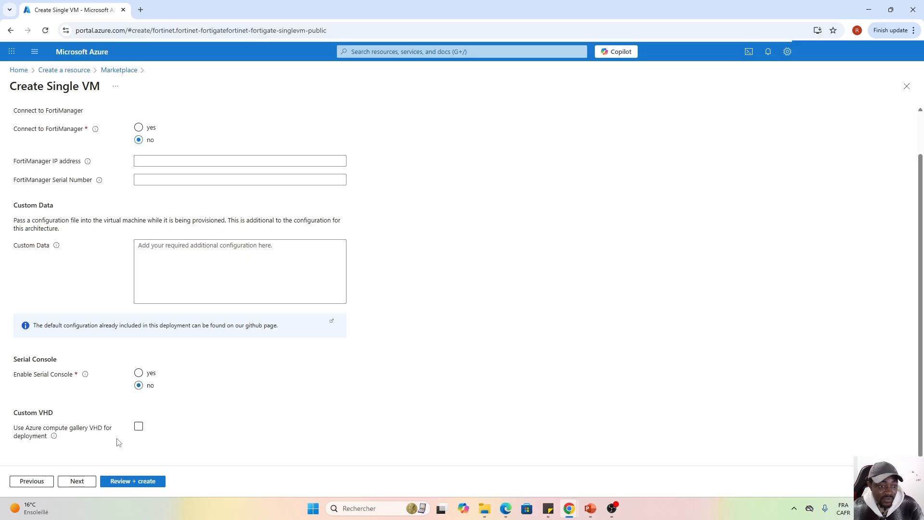
Proceed without tags to the final review, check the configuration summary, and create the FortiGate deployment.
left_click(77, 480)
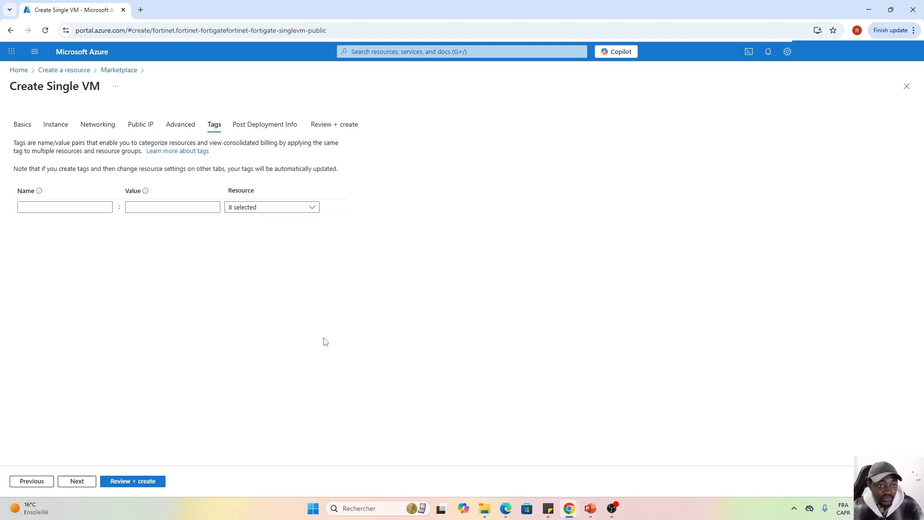
left_click(77, 482)
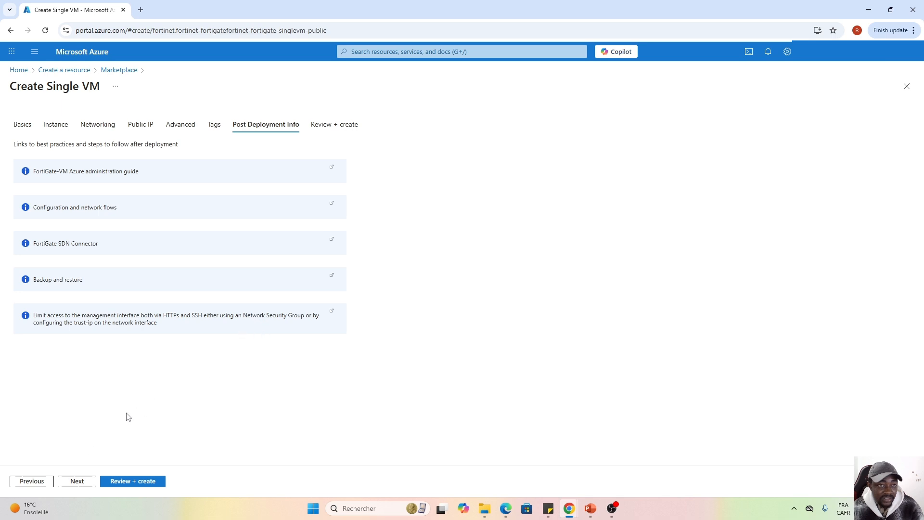
left_click(75, 485)
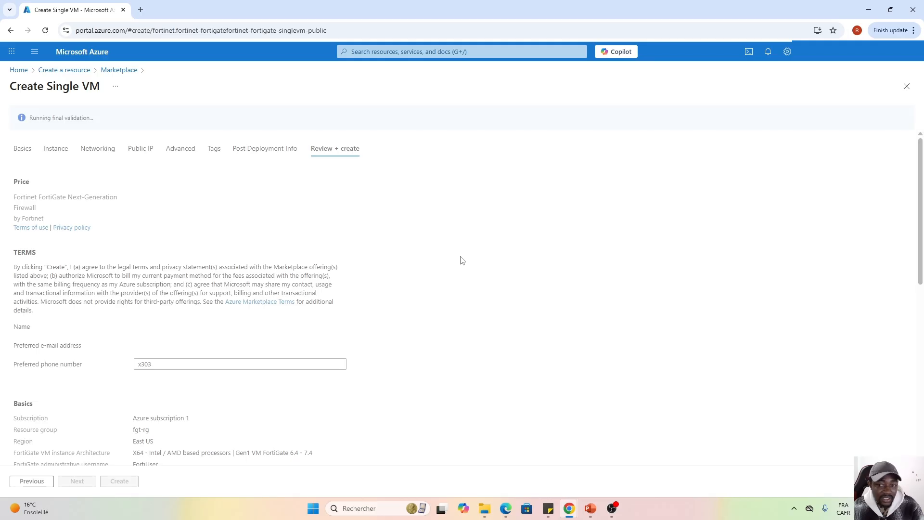
scroll(434, 275, "down", 6)
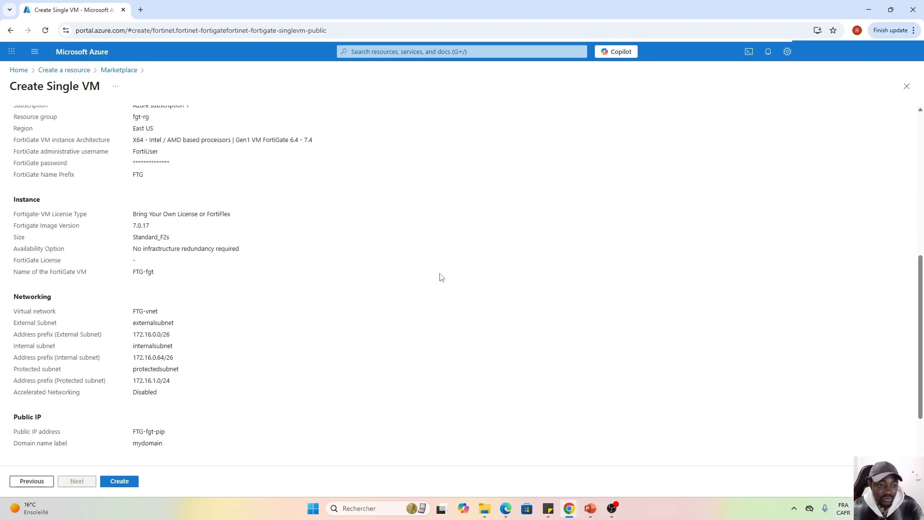
scroll(440, 276, "down", 2)
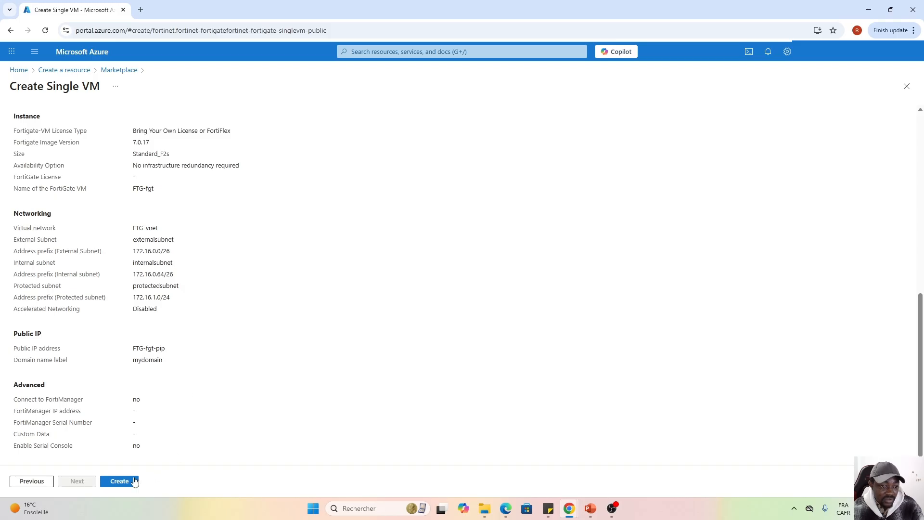
left_click(120, 482)
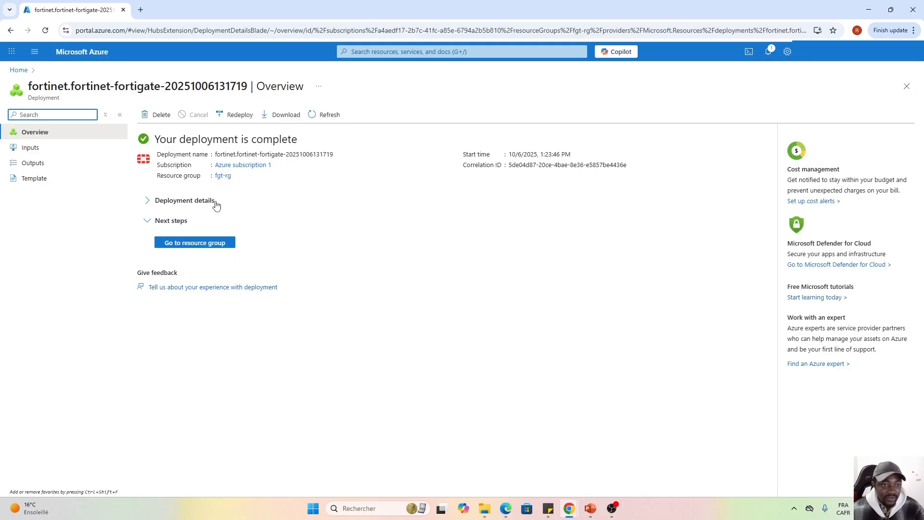
Open the FTG-fgt virtual machine in the deployed resource group and copy its public IP address.
left_click(192, 244)
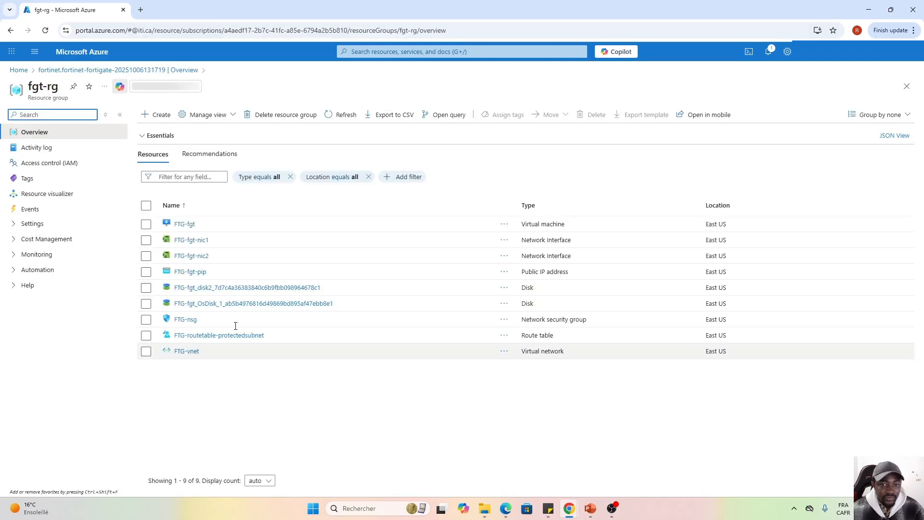
left_click(184, 224)
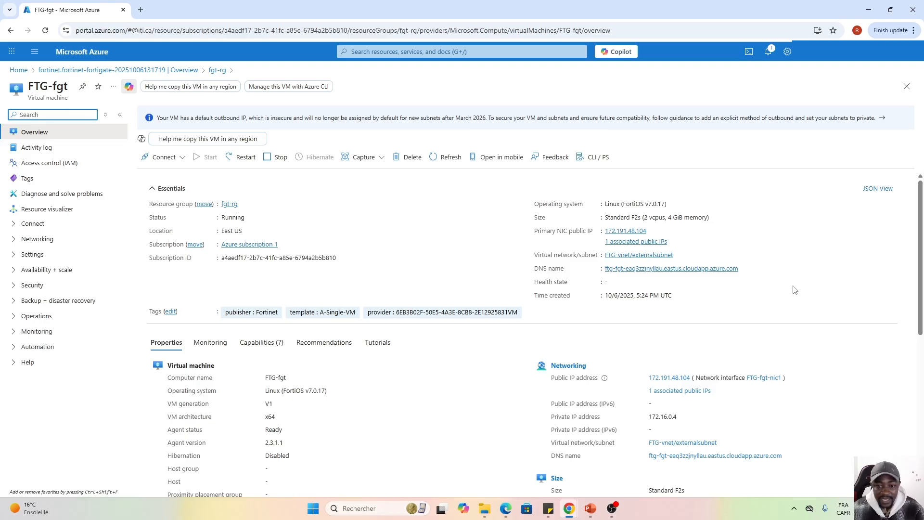
scroll(796, 285, "down", 3)
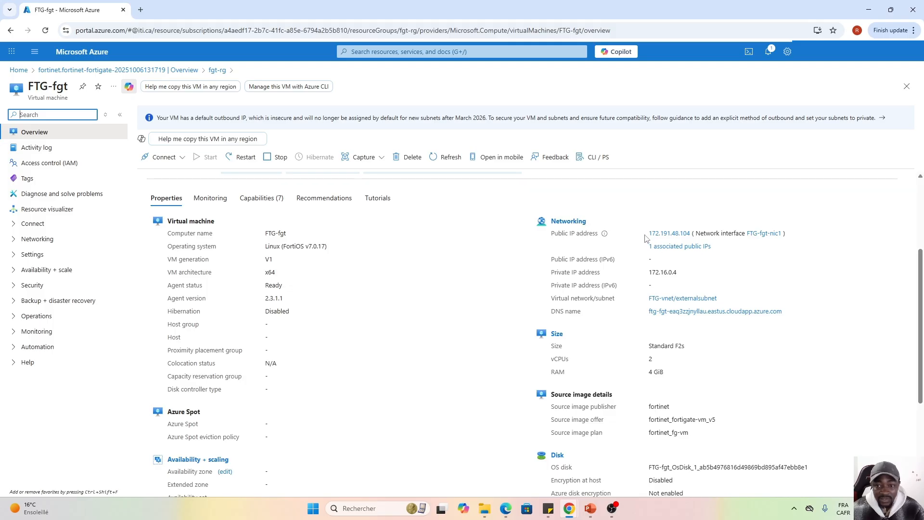
left_click_drag(646, 235, 691, 237)
key("ctrl+c")
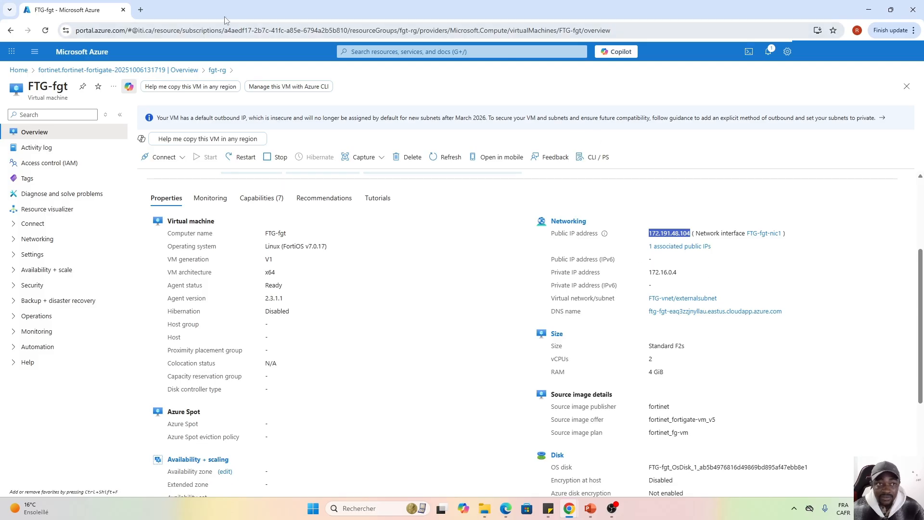
Open the copied public IP address in a new browser tab and proceed past the certificate warning to the FortiGate login page.
left_click(140, 9)
left_click(175, 33)
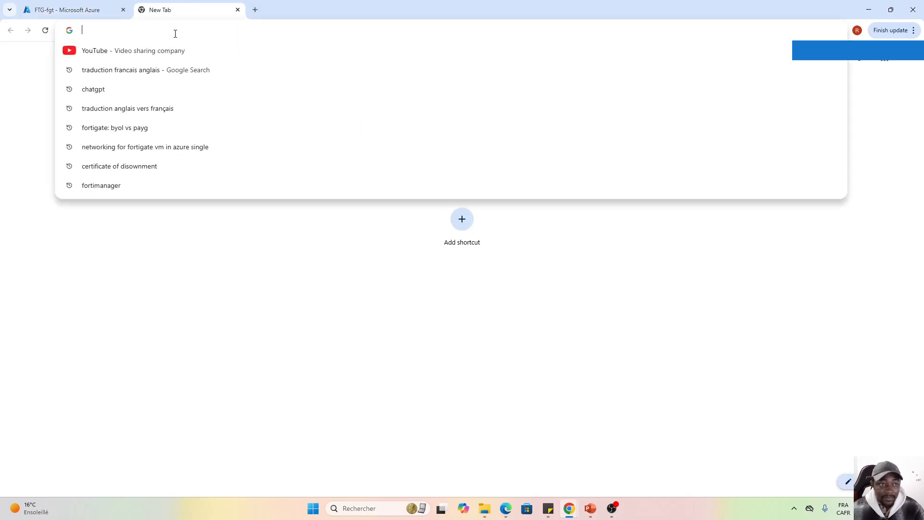
key("ctrl+v")
key("Return")
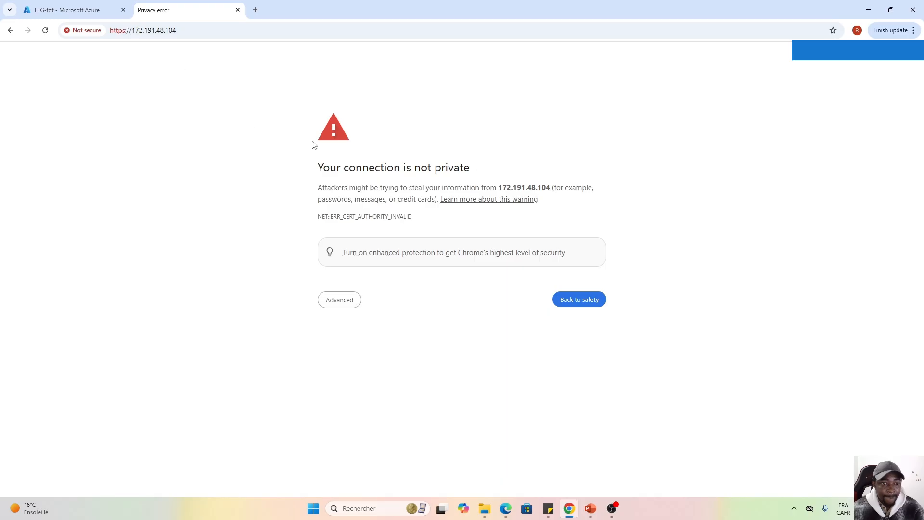
left_click(341, 301)
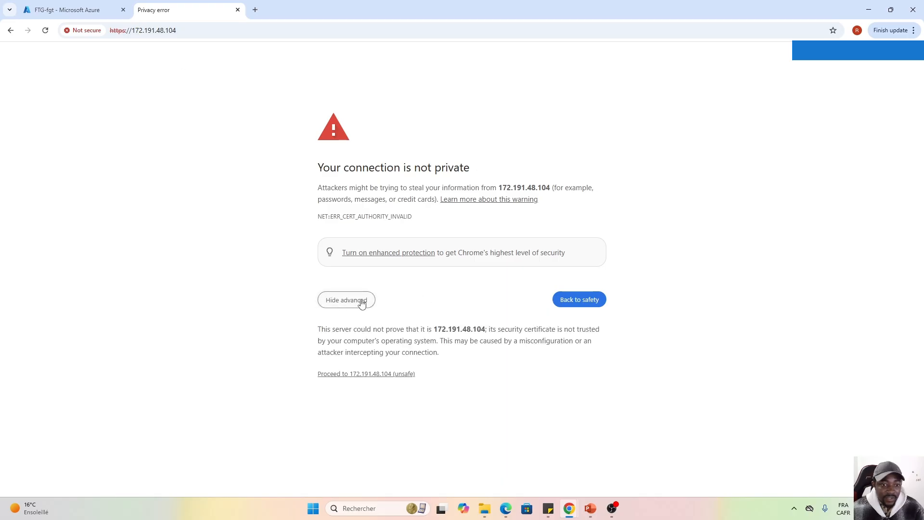
left_click(364, 375)
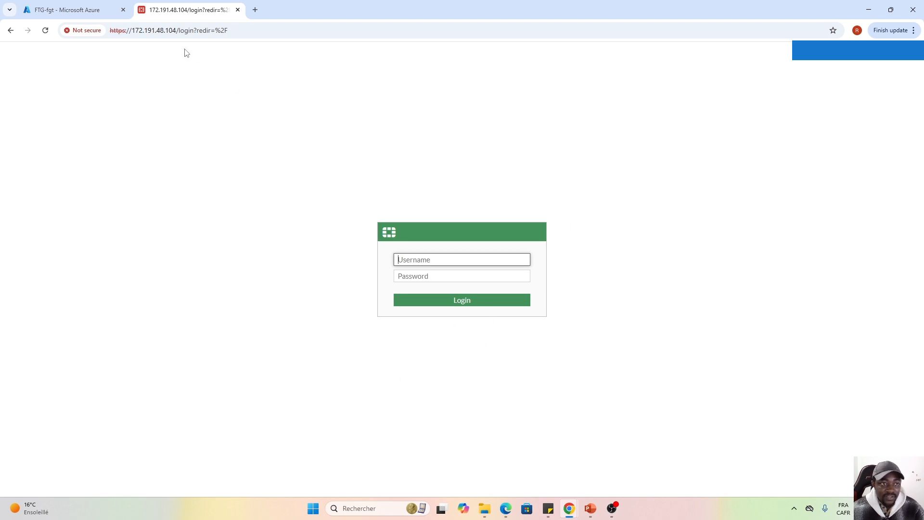
left_click(92, 11)
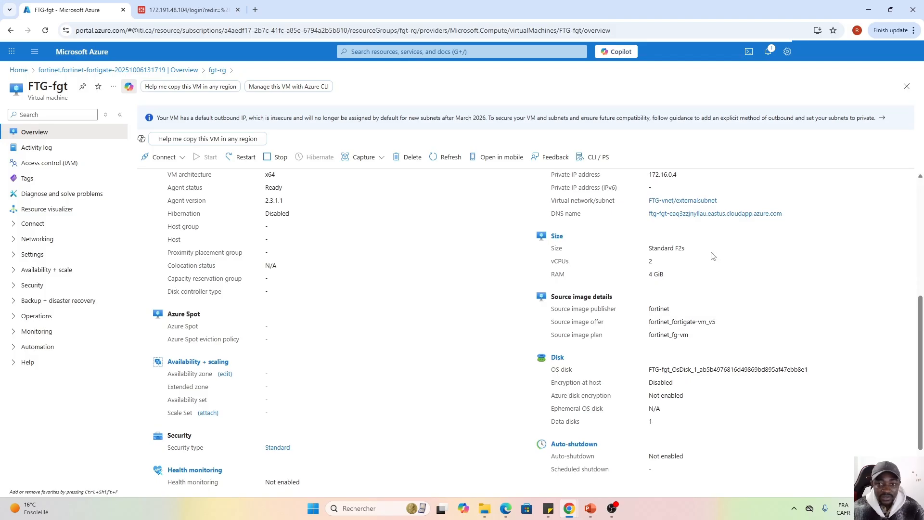
scroll(713, 257, "up", 2)
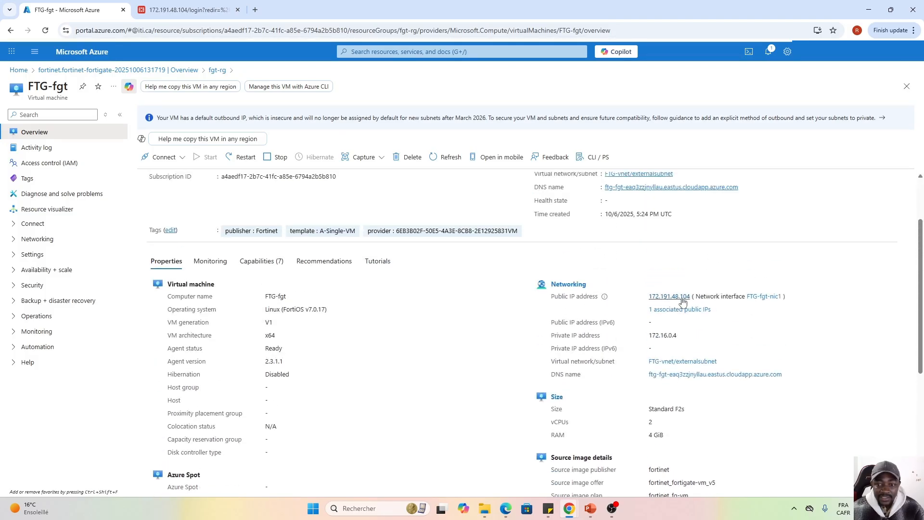
left_click(177, 11)
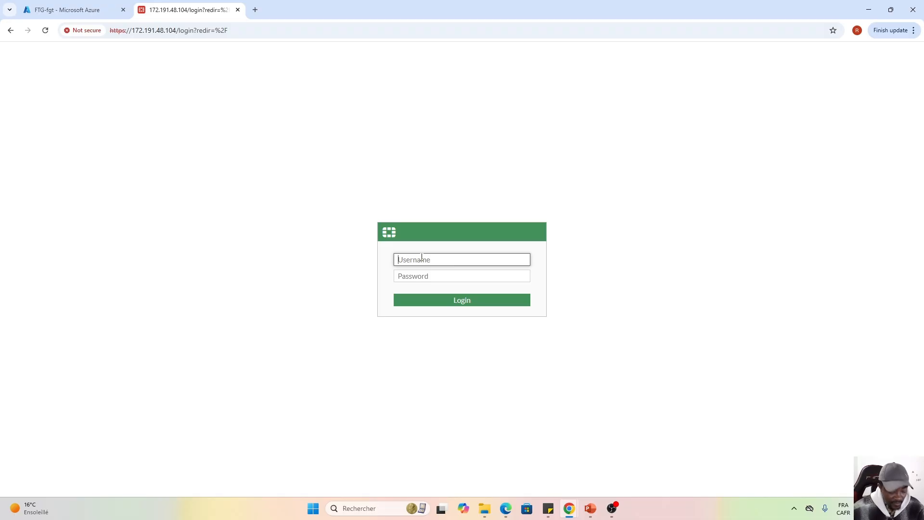
Enter FortiUser as the username on the FortiGate login form.
key("Caps_Lock")
type("F")
key("Caps_Lock")
type("o")
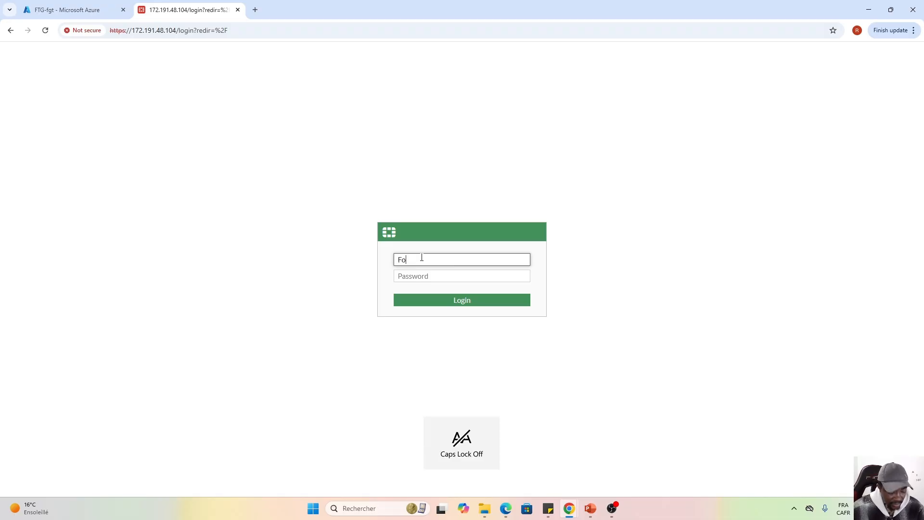
type("rti")
key("Caps_Lock")
type("U")
key("Caps_Lock")
type("ser")
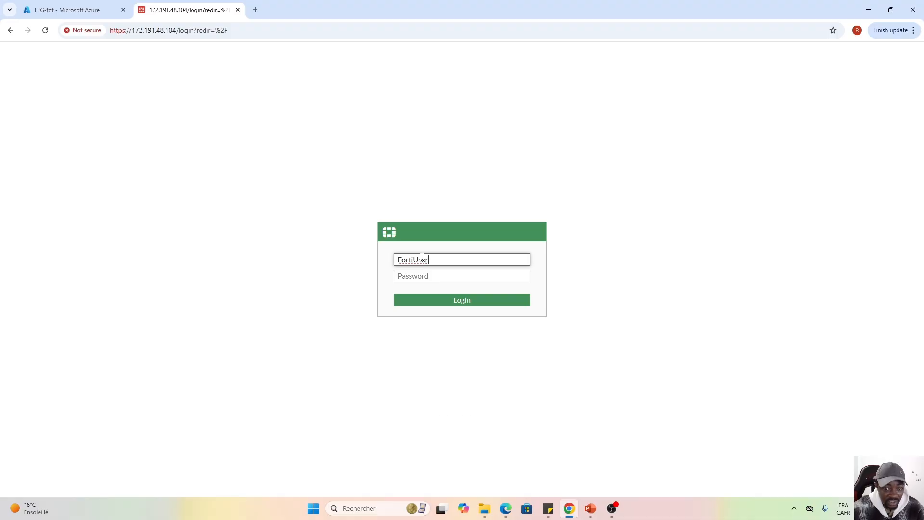
Enter the FortiUser account password and submit the login.
key("Tab")
key("Caps_Lock")
type("•")
key("Caps_Lock")
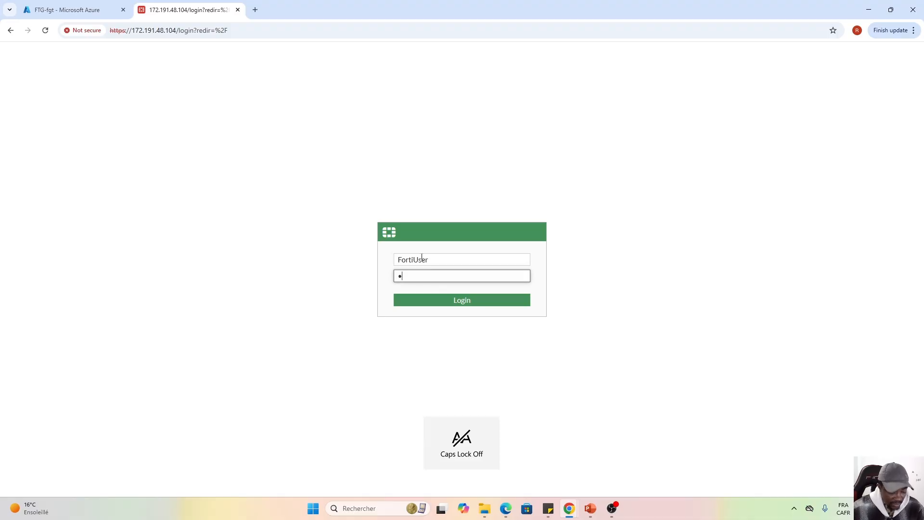
type("••")
key("Caps_Lock")
type("•")
key("Caps_Lock")
type("••")
key("Caps_Lock")
type("•")
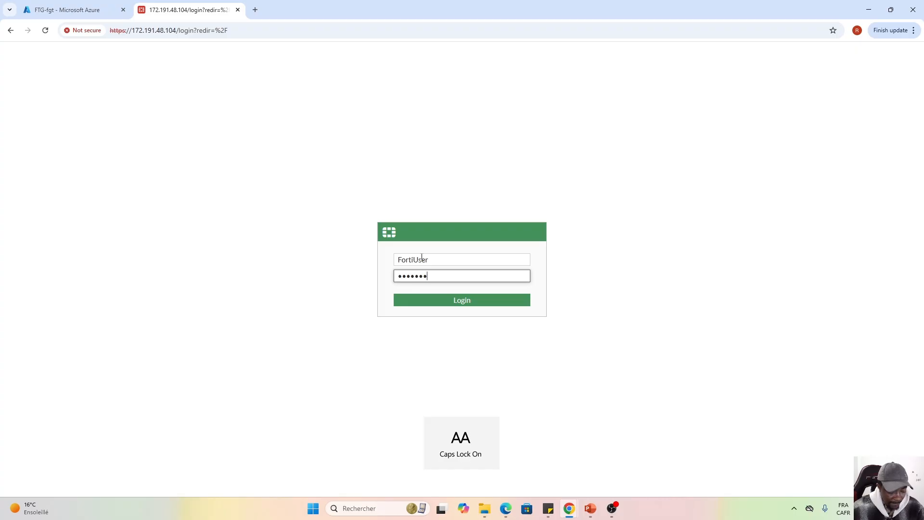
key("Caps_Lock")
type("•")
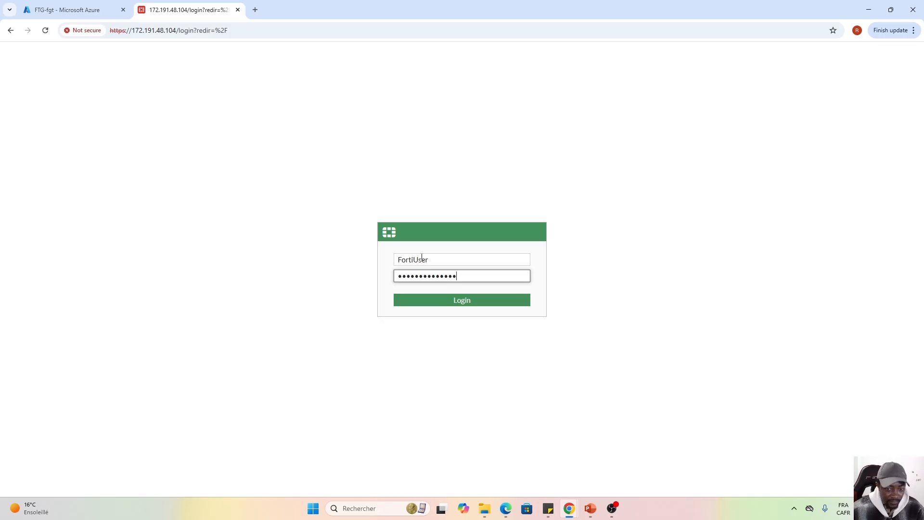
key("Return")
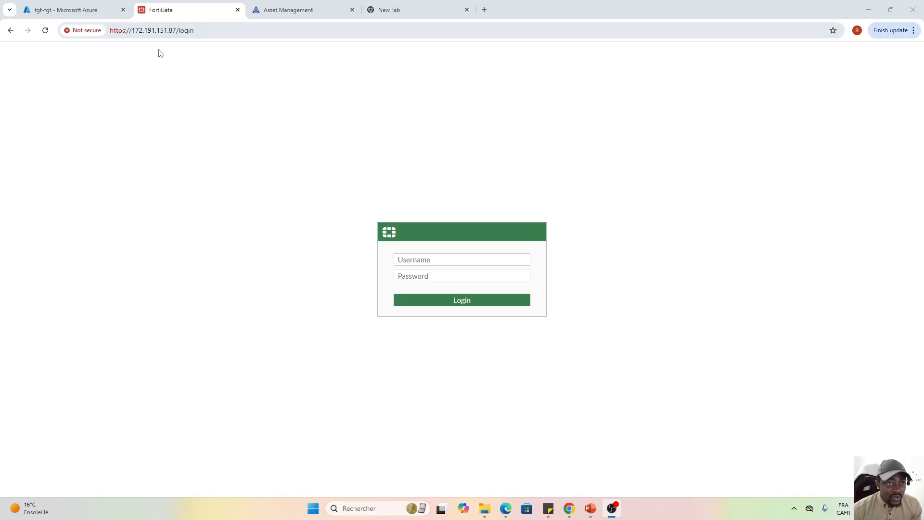
On the login page of the fgt-fgt FortiGate at 172.191.151.87, enter FortiUser as the username.
left_click(91, 10)
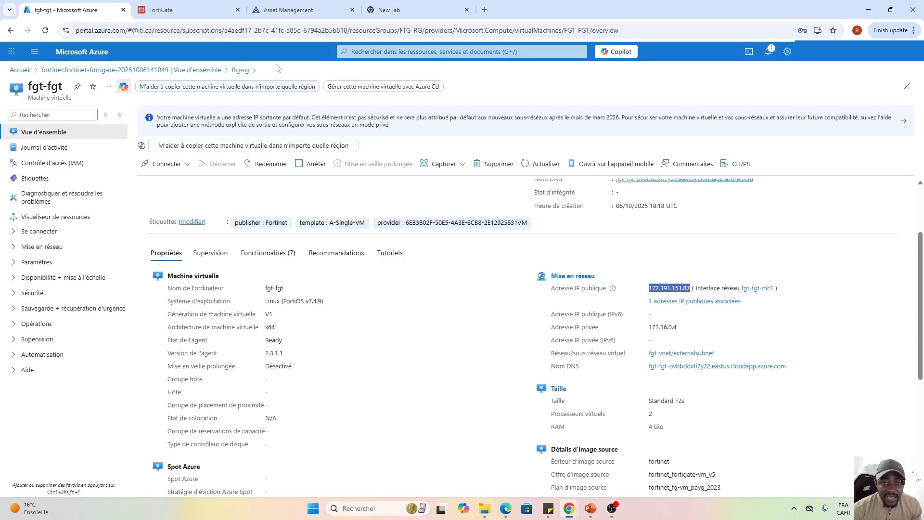
left_click(183, 9)
left_click(431, 260)
key("Caps_Lock")
type("F")
key("Caps_Lock")
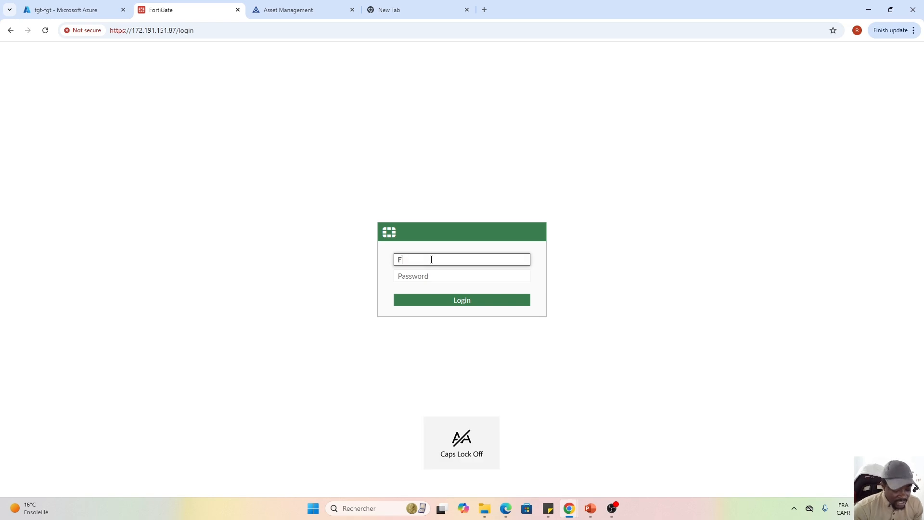
type("orti")
key("Caps_Lock")
type("U")
key("Caps_Lock")
type("s")
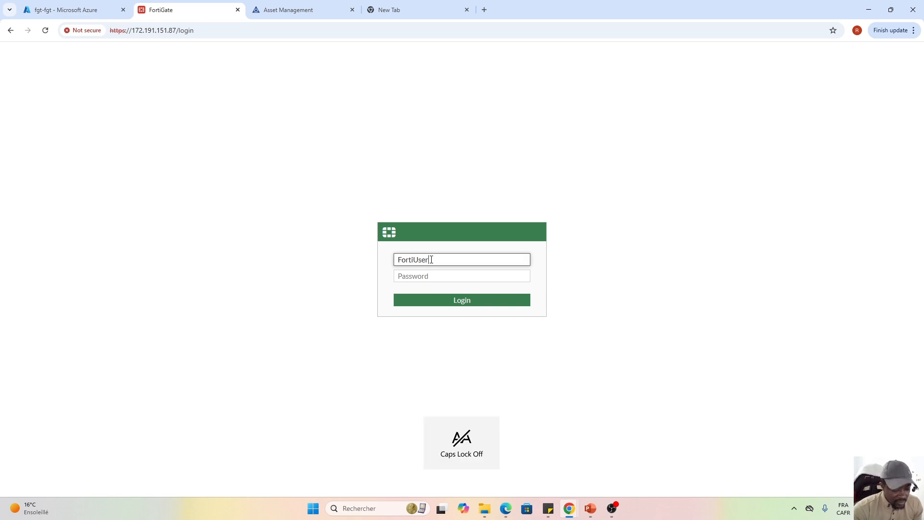
type("er")
Enter the account password, log in to fgt-fgt, and postpone the FortiGate setup until later.
key("Tab")
key("Caps_Lock")
type("•")
key("Caps_Lock")
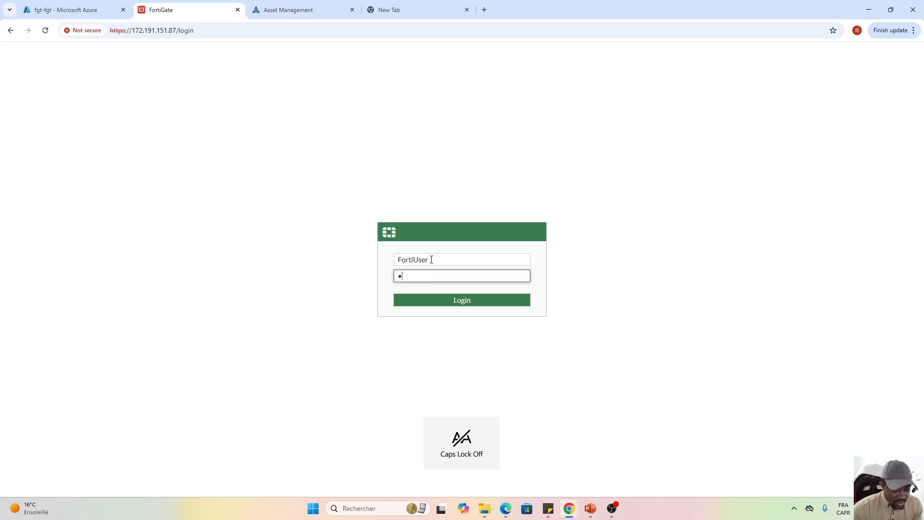
type("••")
key("Caps_Lock")
type("•")
key("Caps_Lock")
type("•")
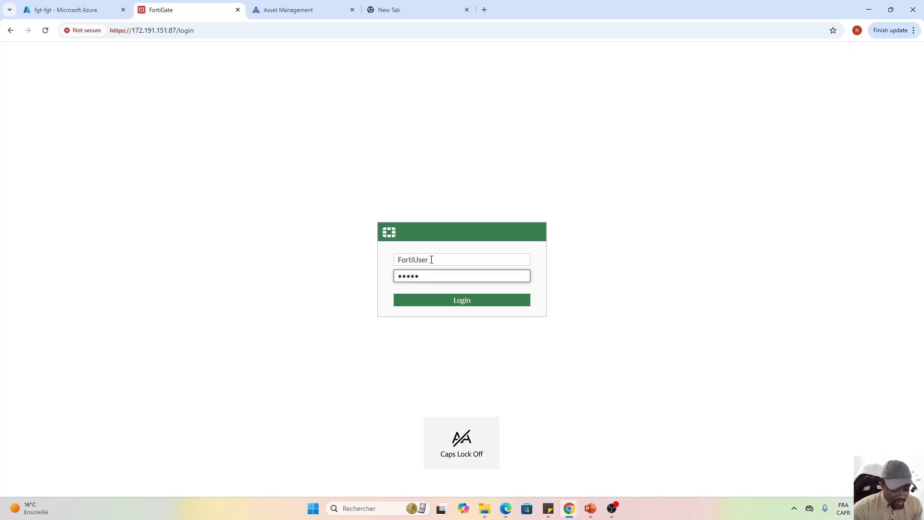
key("Caps_Lock")
type("••")
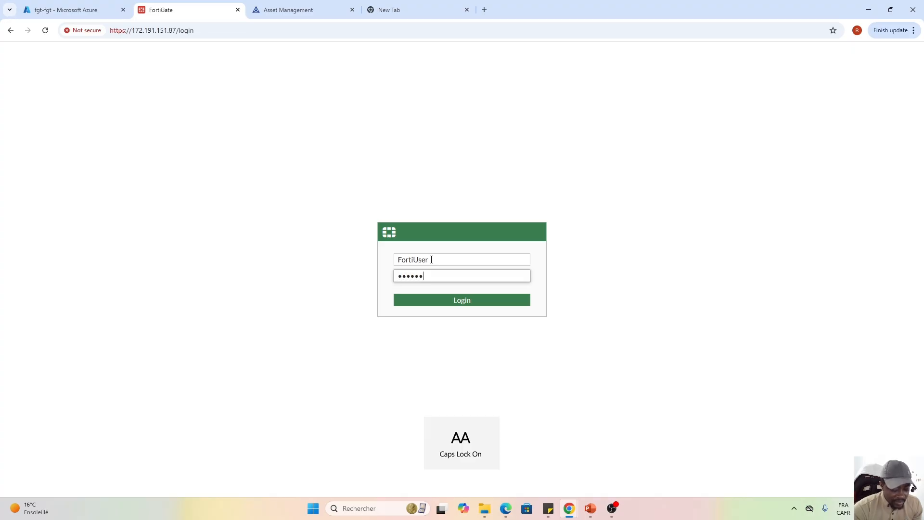
type("•")
key("Caps_Lock")
type("•")
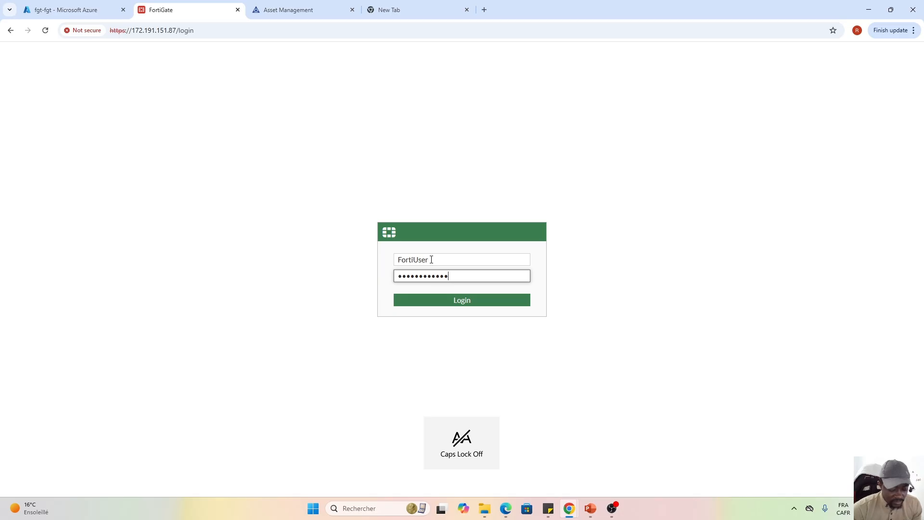
type("••")
key("Return")
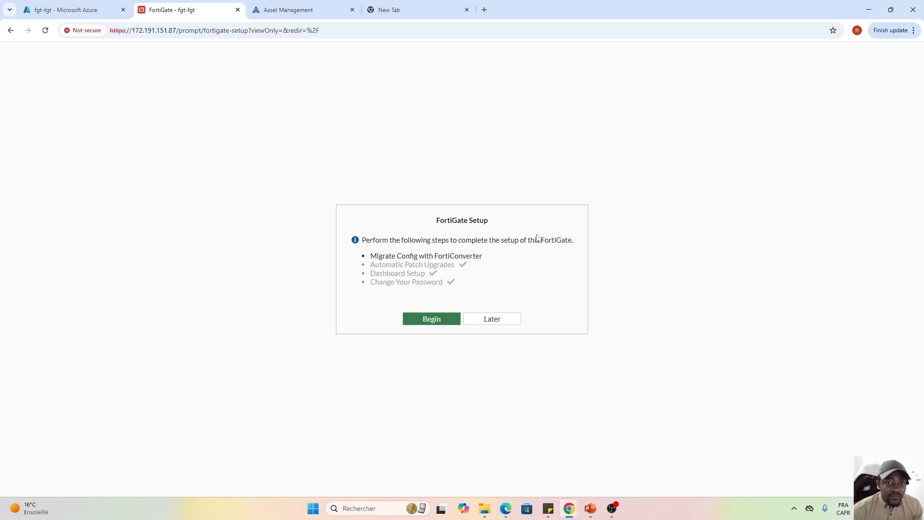
left_click(489, 326)
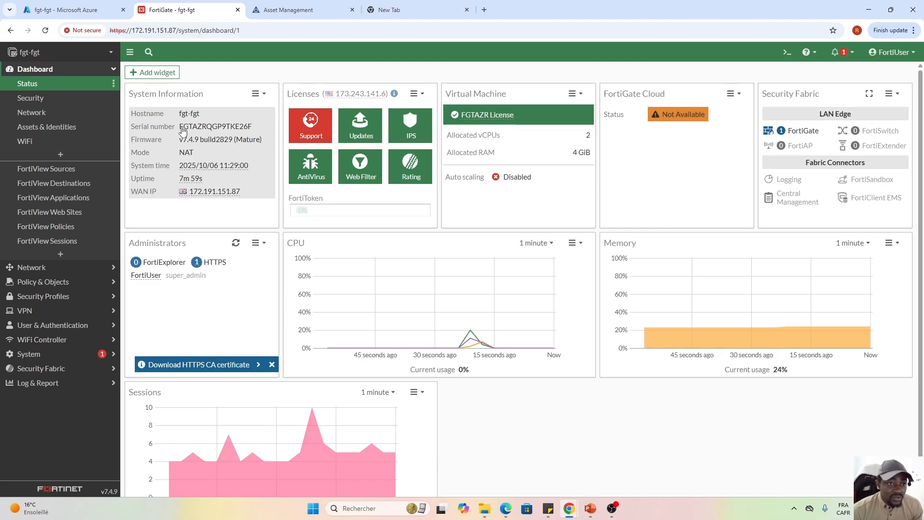
Copy the FortiGate's serial number from the System Information widget and switch to the FortiCloud Asset Management product list.
left_click_drag(181, 130, 247, 128)
right_click(231, 127)
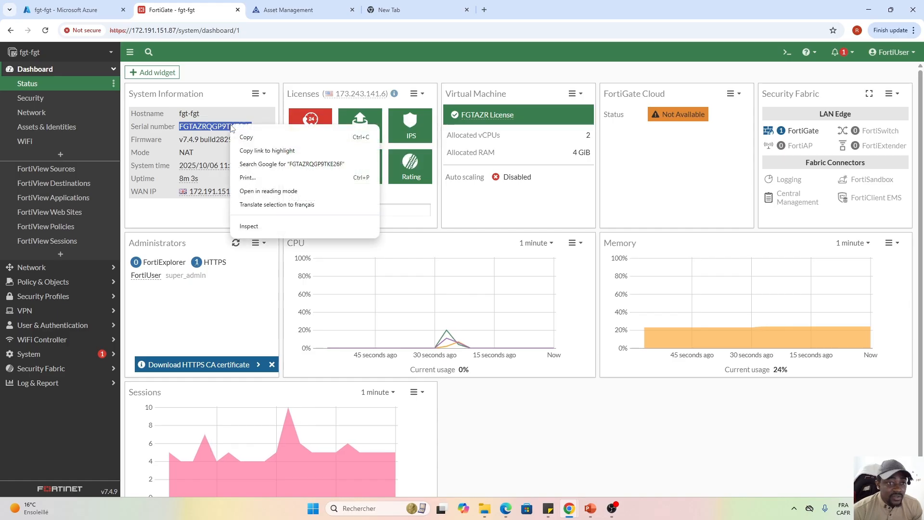
left_click(243, 134)
left_click(256, 12)
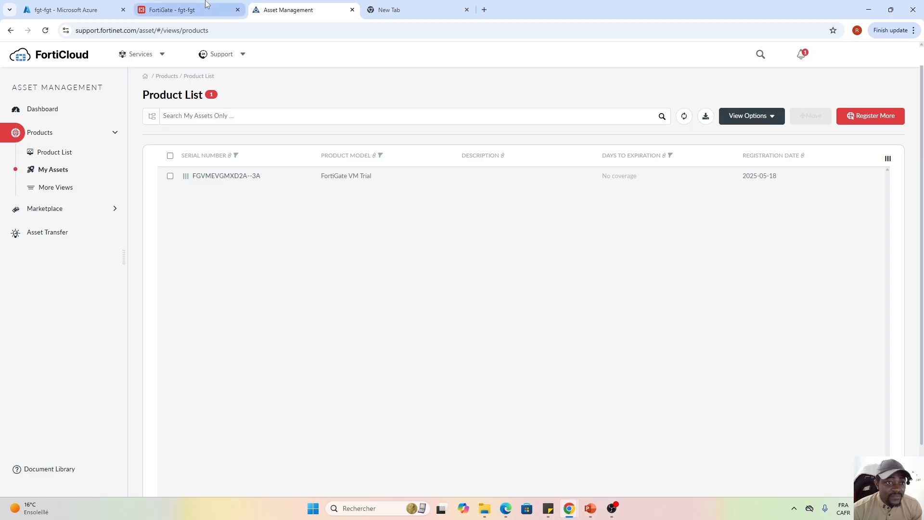
left_click(187, 11)
left_click(72, 10)
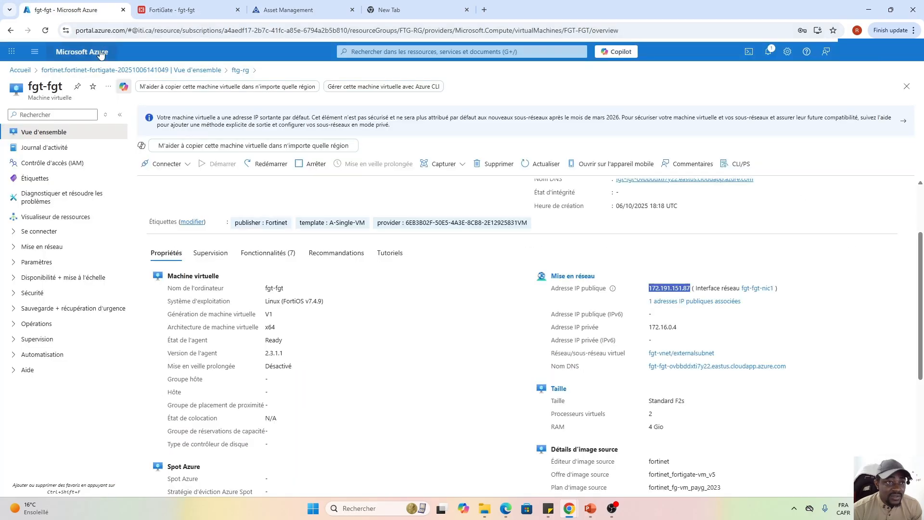
left_click(176, 12)
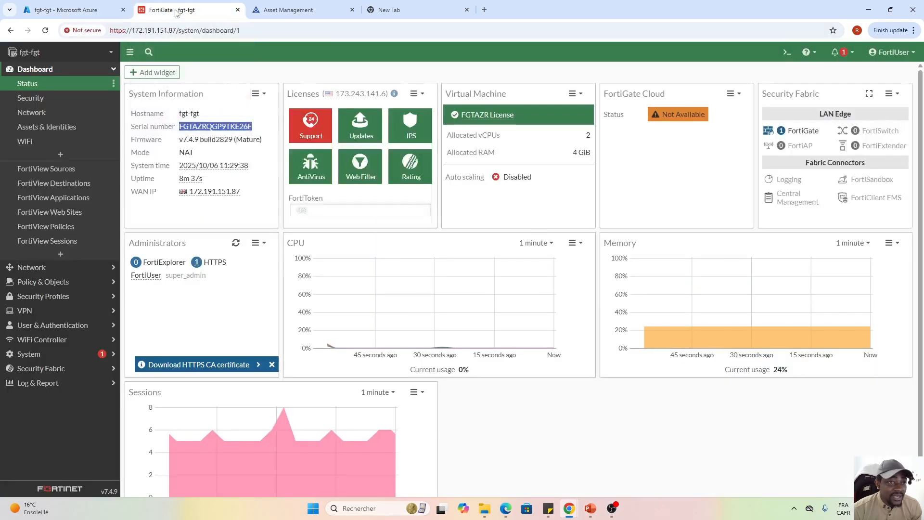
left_click(284, 13)
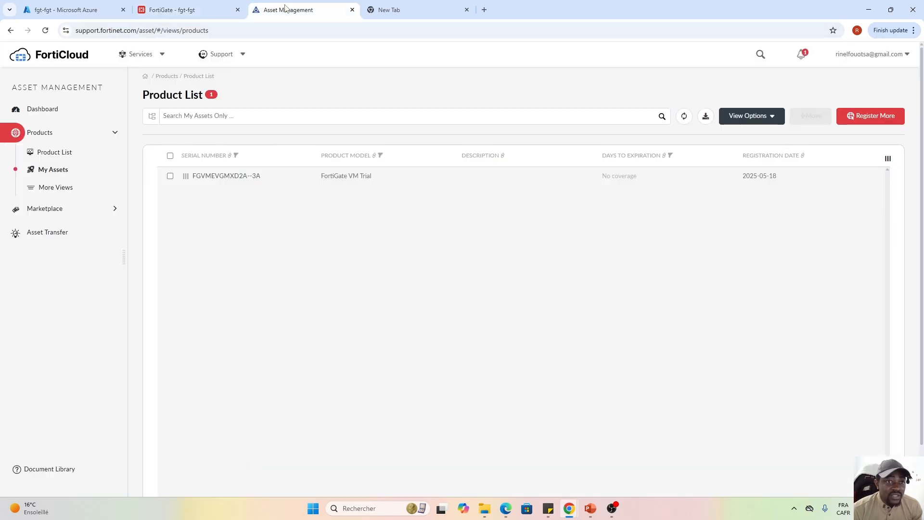
left_click(177, 11)
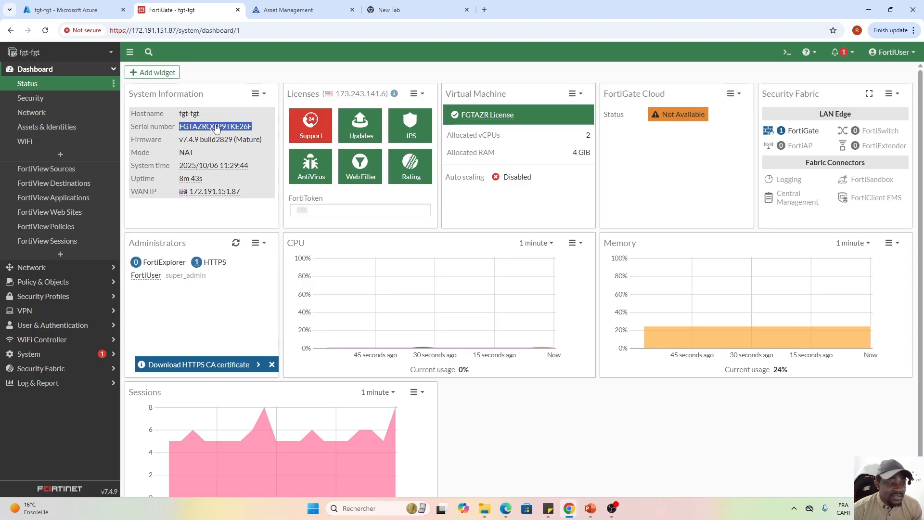
left_click(279, 15)
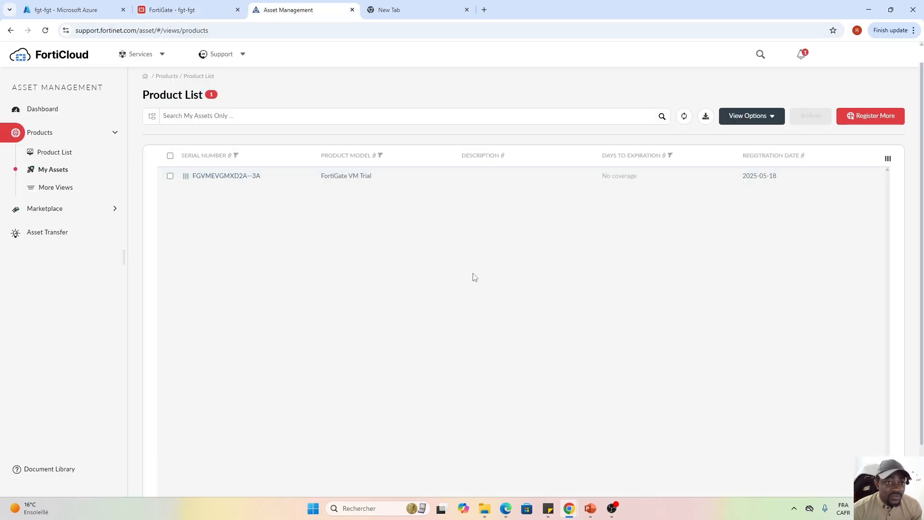
Start a FortiCloud product registration with the copied serial number as registration code, leave it for My Assets, and return to the FortiGate dashboard.
left_click(872, 119)
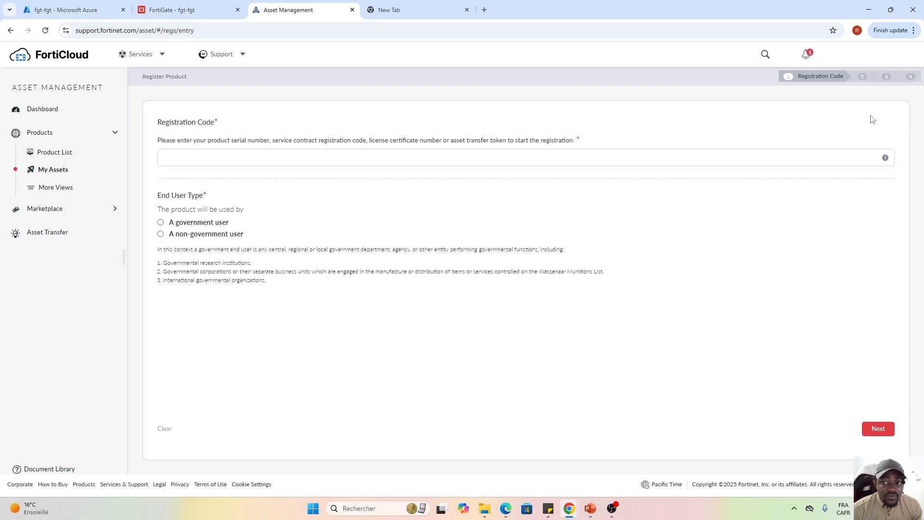
left_click(169, 157)
key("ctrl+v")
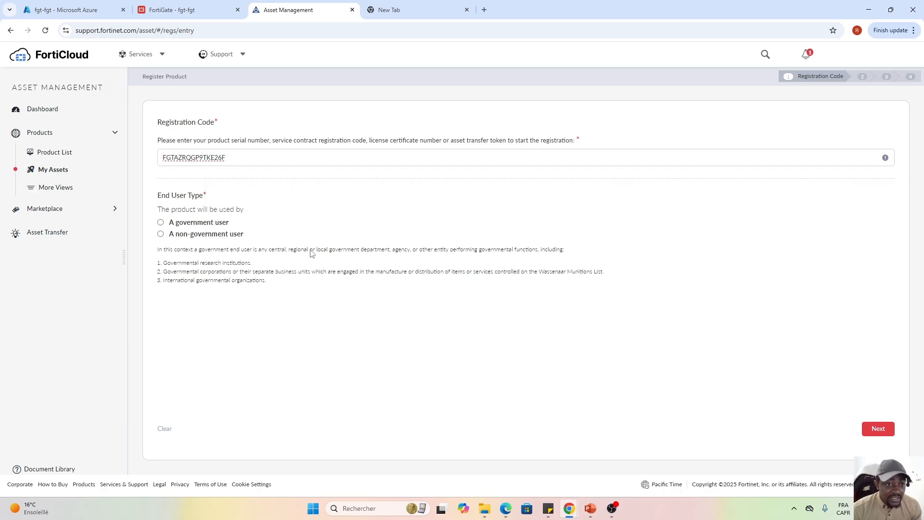
left_click(349, 346)
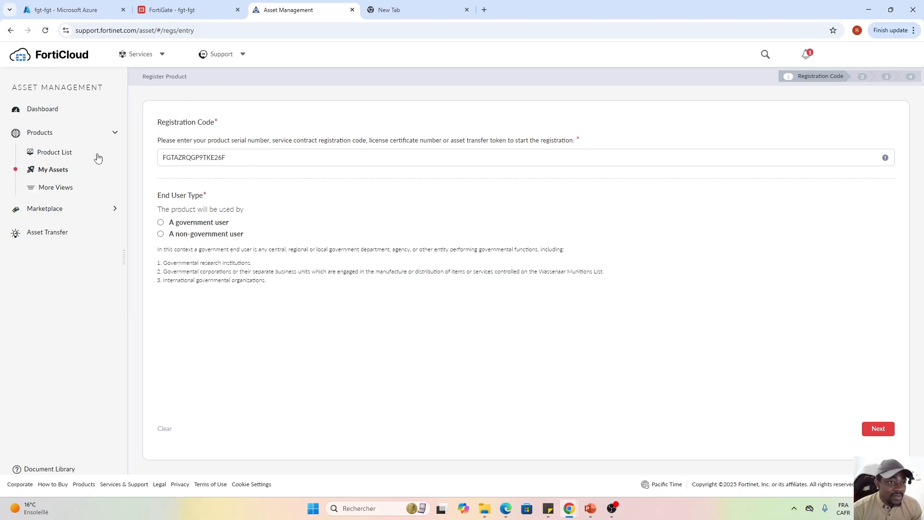
left_click(47, 172)
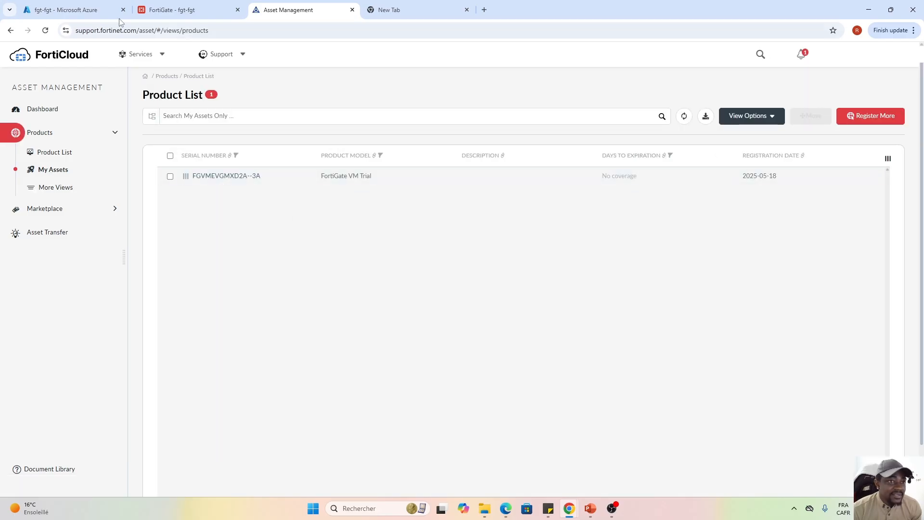
left_click(188, 10)
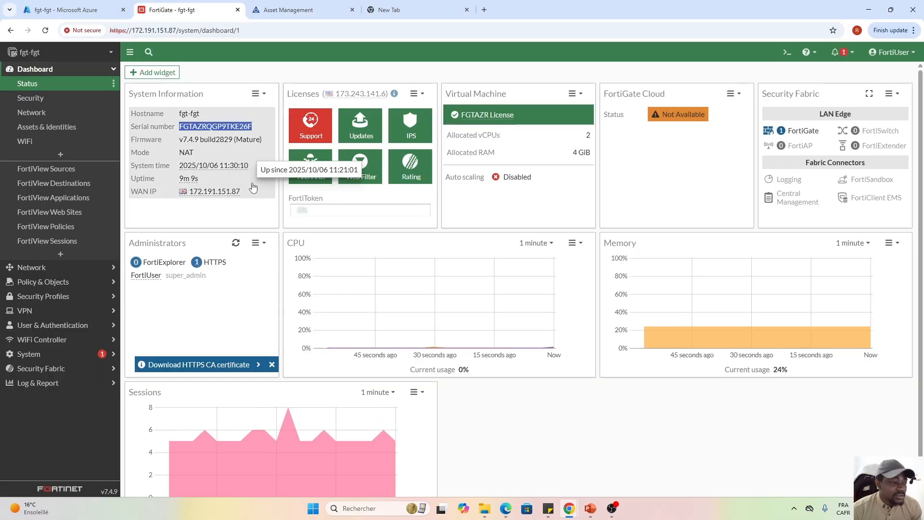
left_click(282, 234)
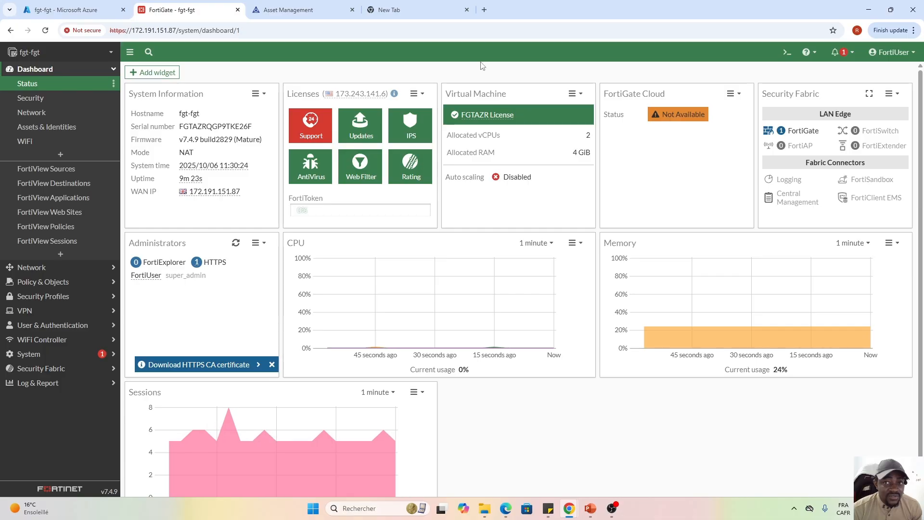